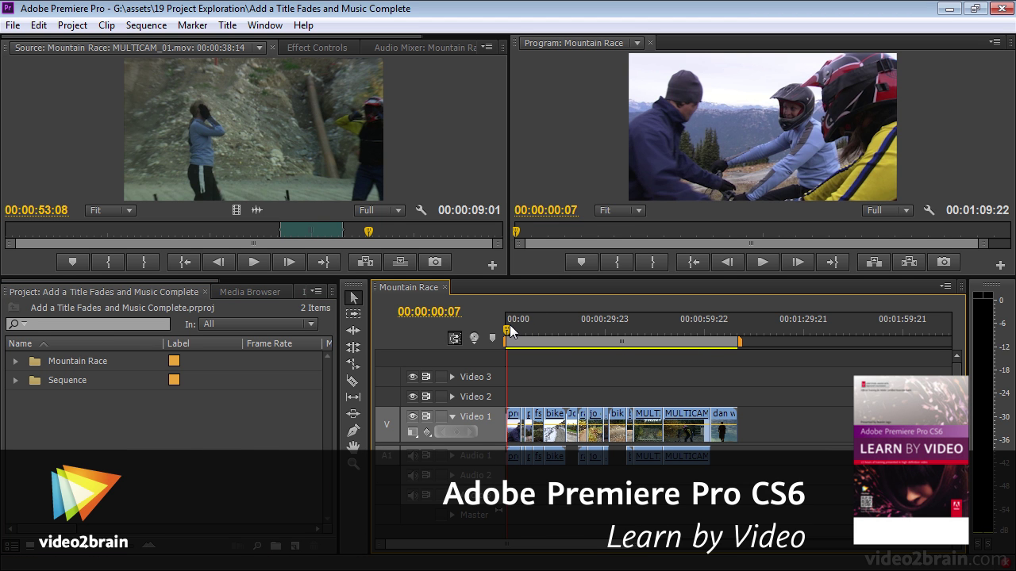
Play the opening of the Mountain Race sequence and mute the Audio 1 track.
mouse_move(510, 330)
left_mouse_down()
mouse_move(536, 329)
mouse_move(519, 329)
left_mouse_up()
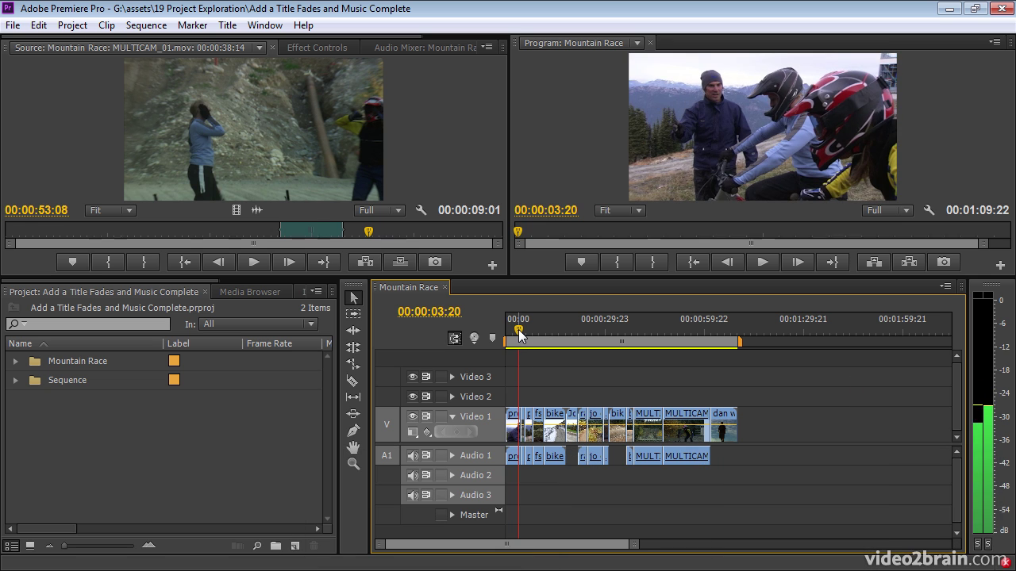
key("space")
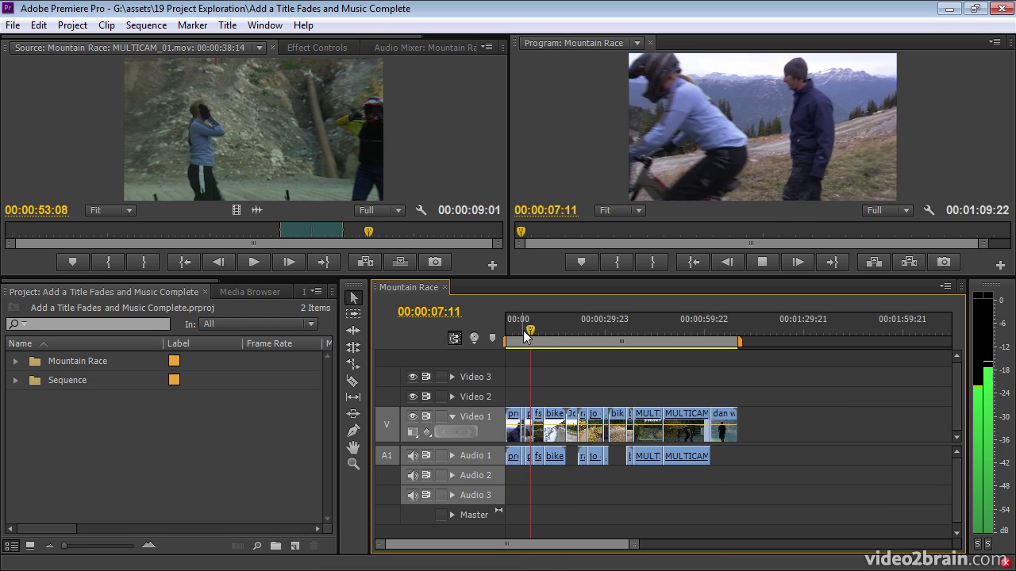
key("space")
left_click(412, 456)
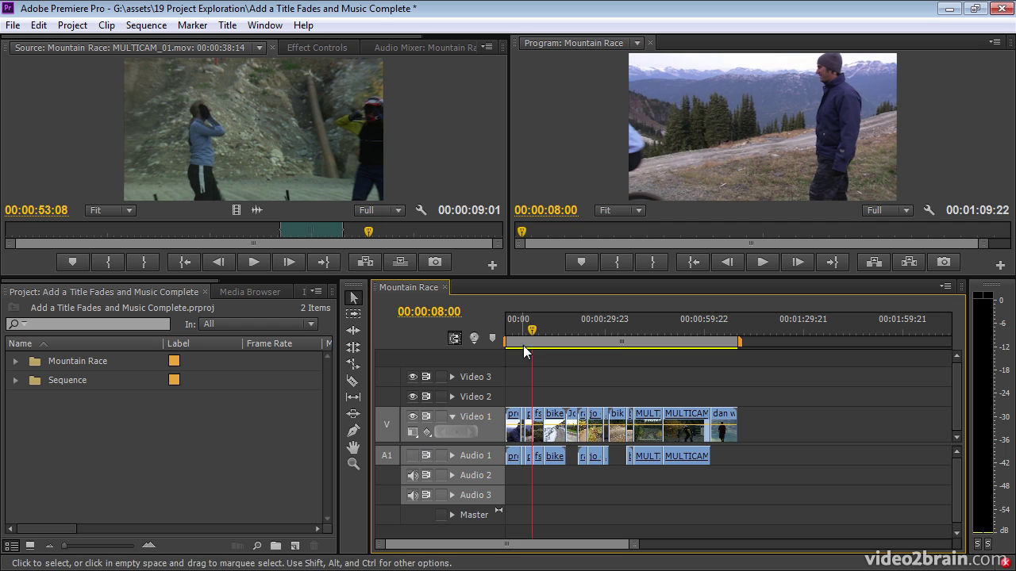
Scrub through the middle and end of the sequence, then play the final part.
left_click_drag(533, 328, 603, 328)
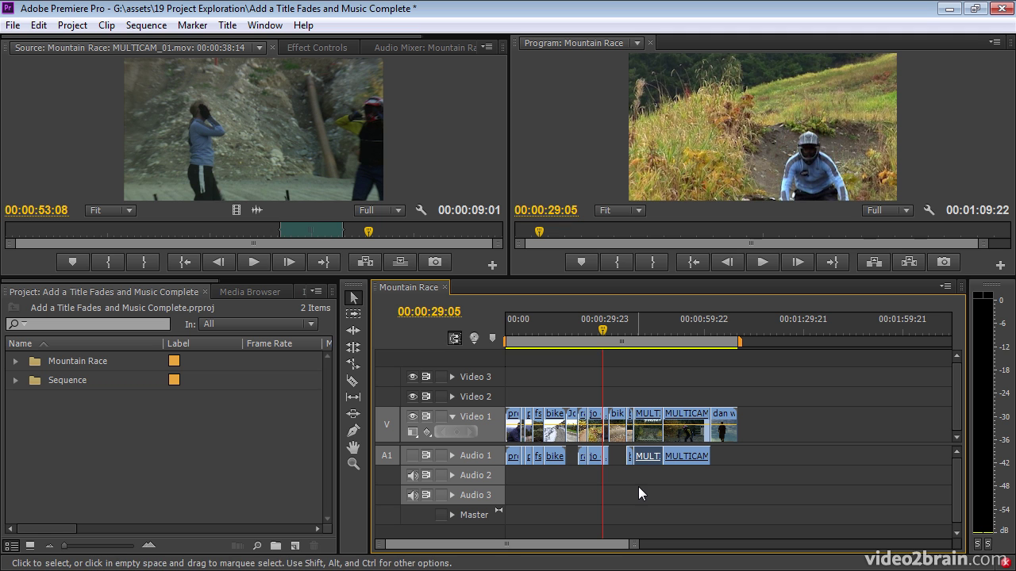
left_click_drag(600, 326, 648, 331)
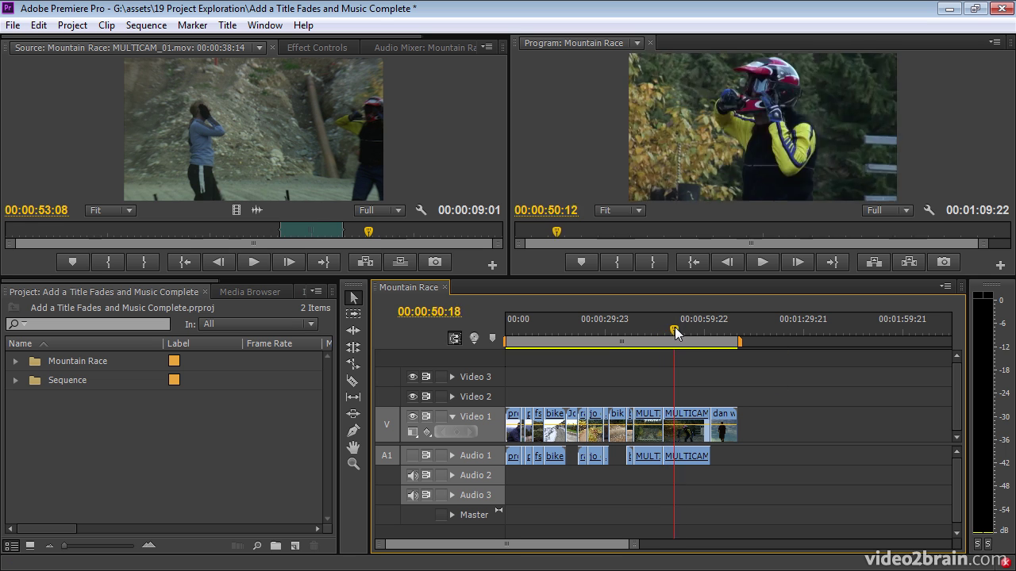
left_click_drag(675, 327, 712, 333)
key("space")
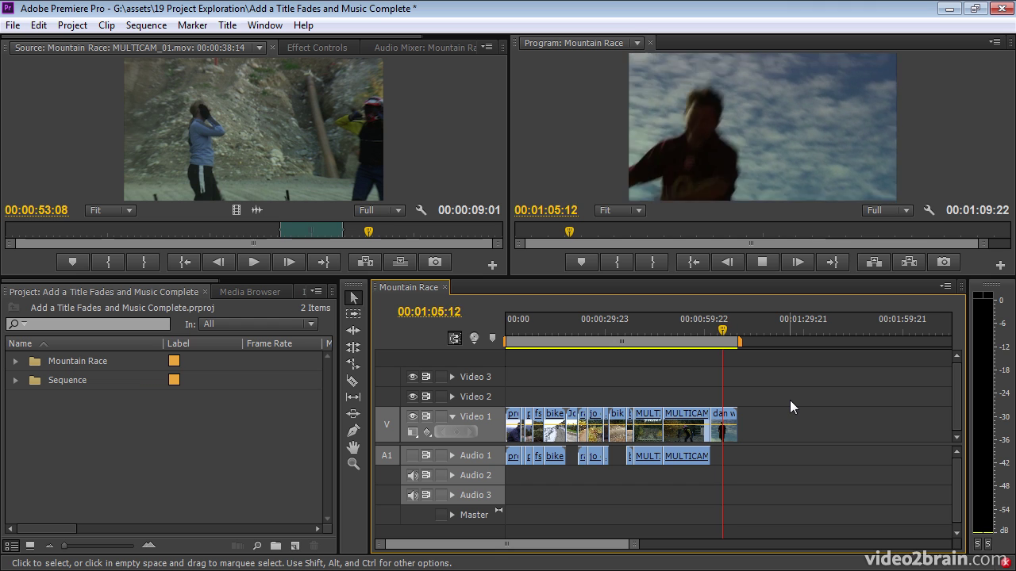
key("space")
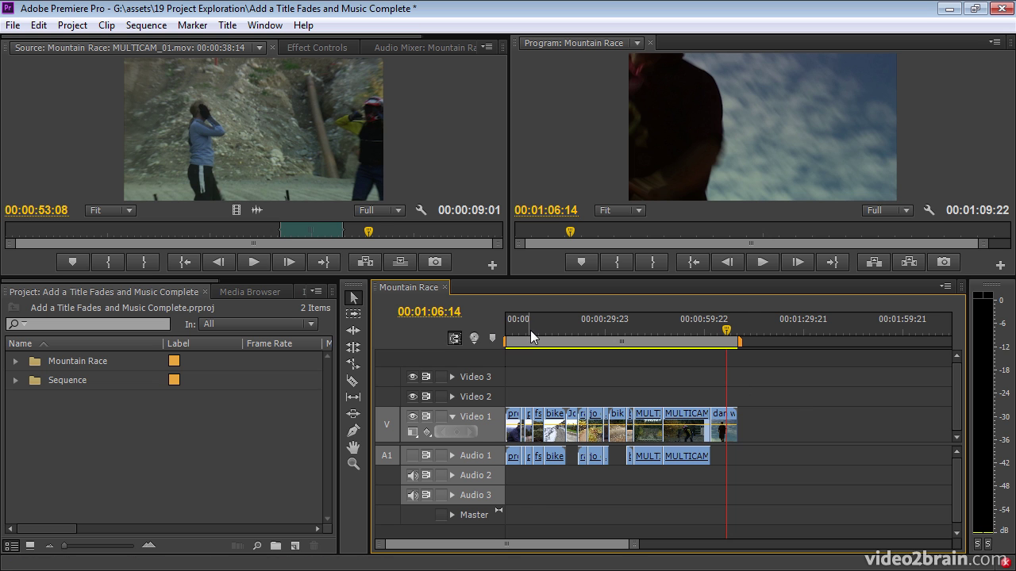
Zoom in on the opening clip and find the fade point near 00:00:02:18.
mouse_move(530, 330)
left_mouse_down()
mouse_move(513, 328)
mouse_move(528, 330)
left_mouse_up()
key("=")
key("=")
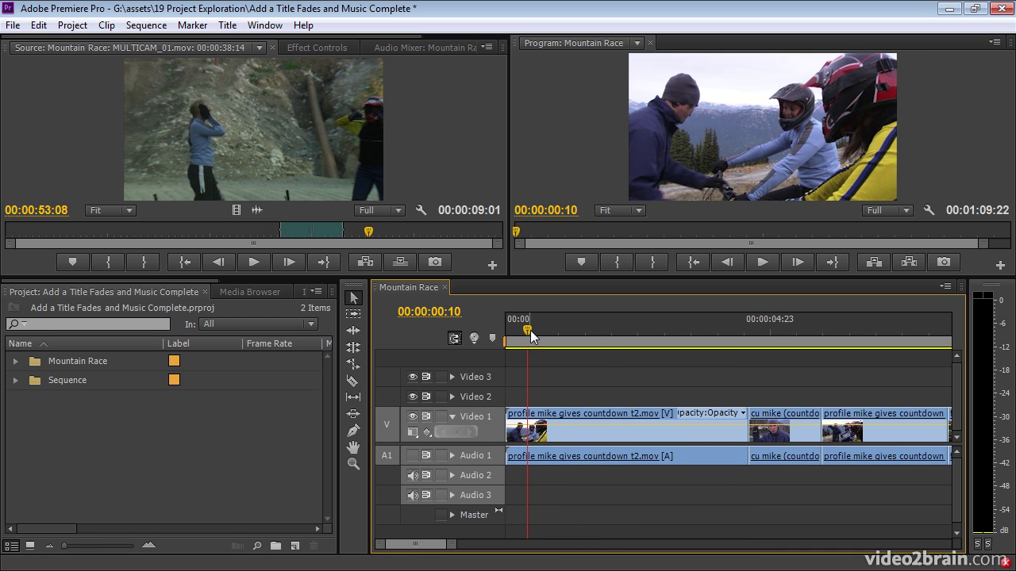
key("space")
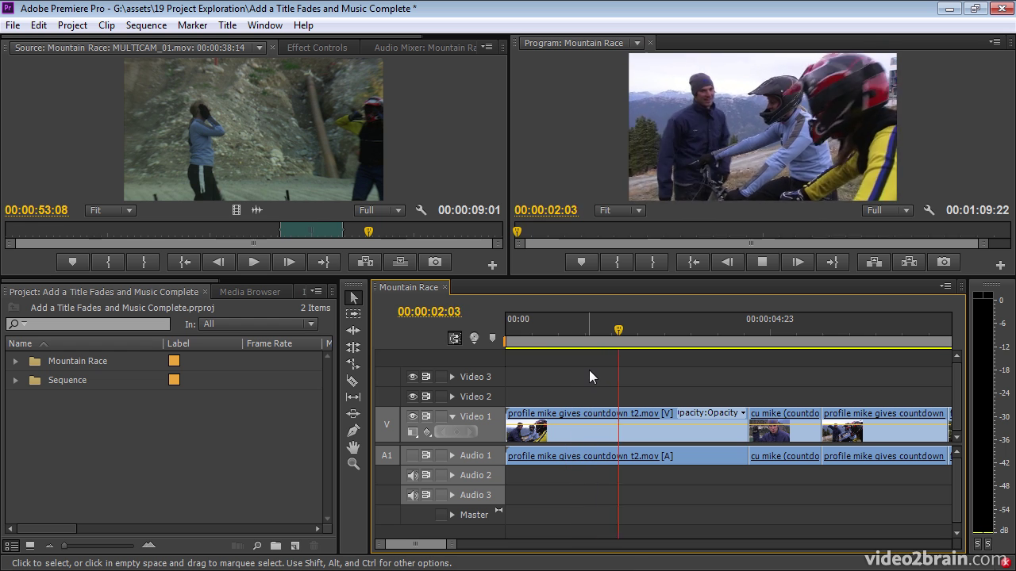
key("space")
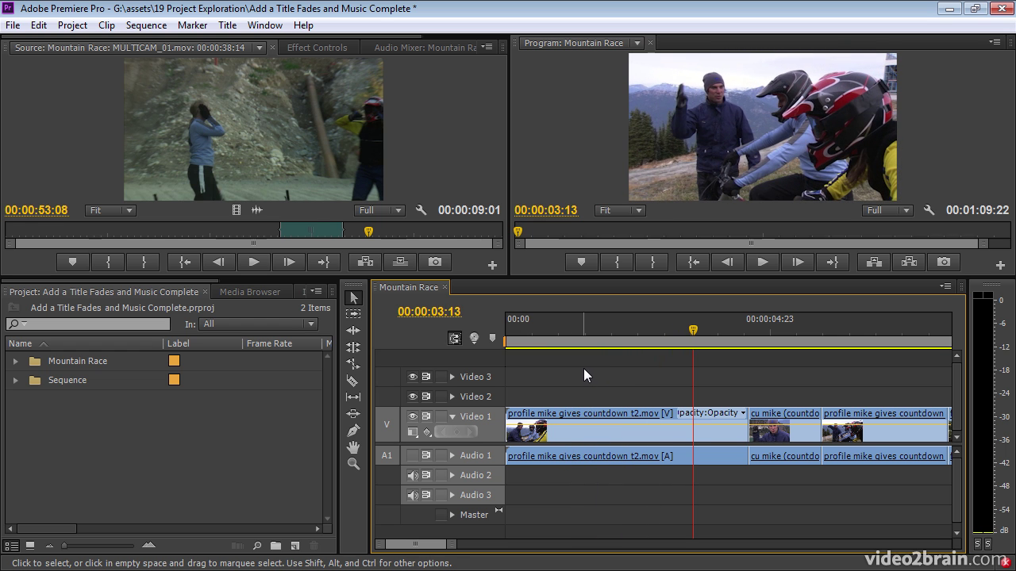
key("space")
key("j")
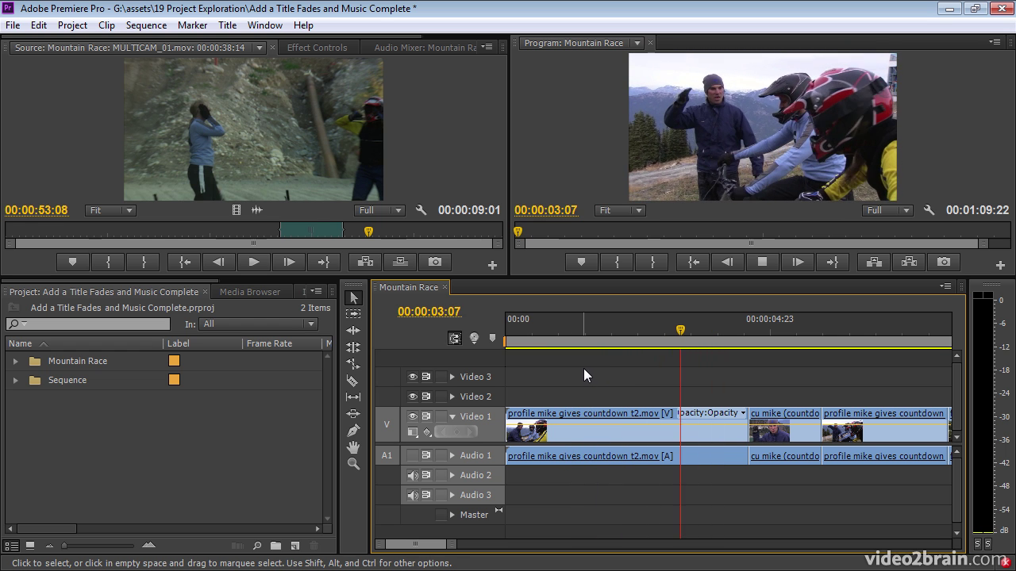
key("space")
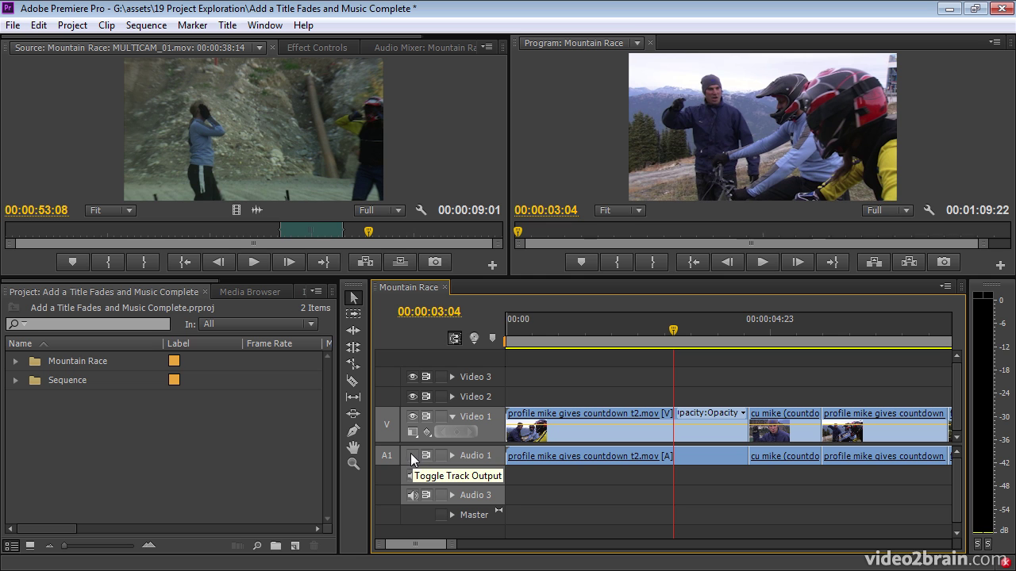
left_click_drag(676, 329, 666, 335)
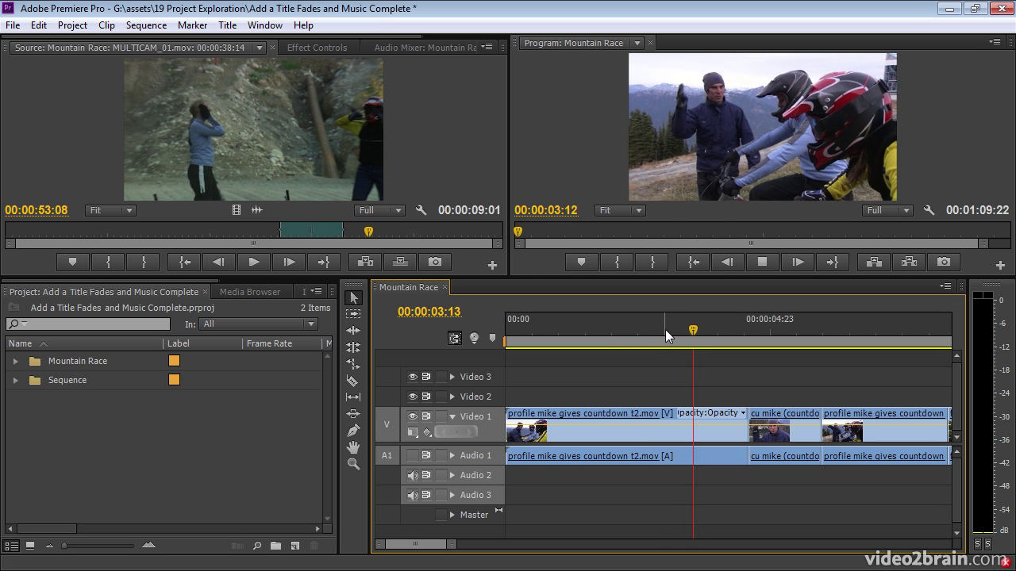
key("j")
key("k")
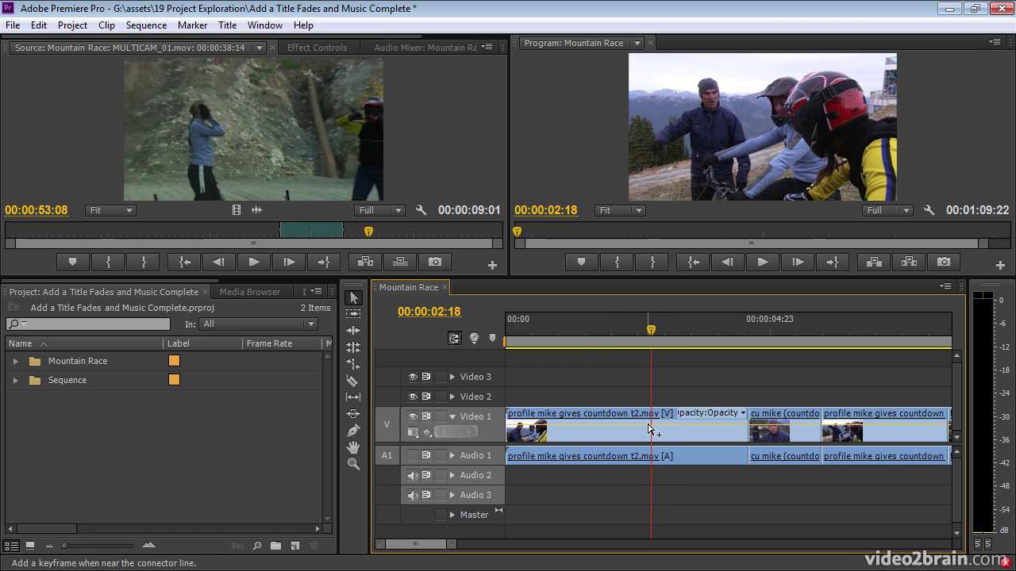
Add an opacity keyframe at 2:18 and drop the clip's start opacity to 0%.
left_click(648, 423, "ctrl")
left_click(659, 360)
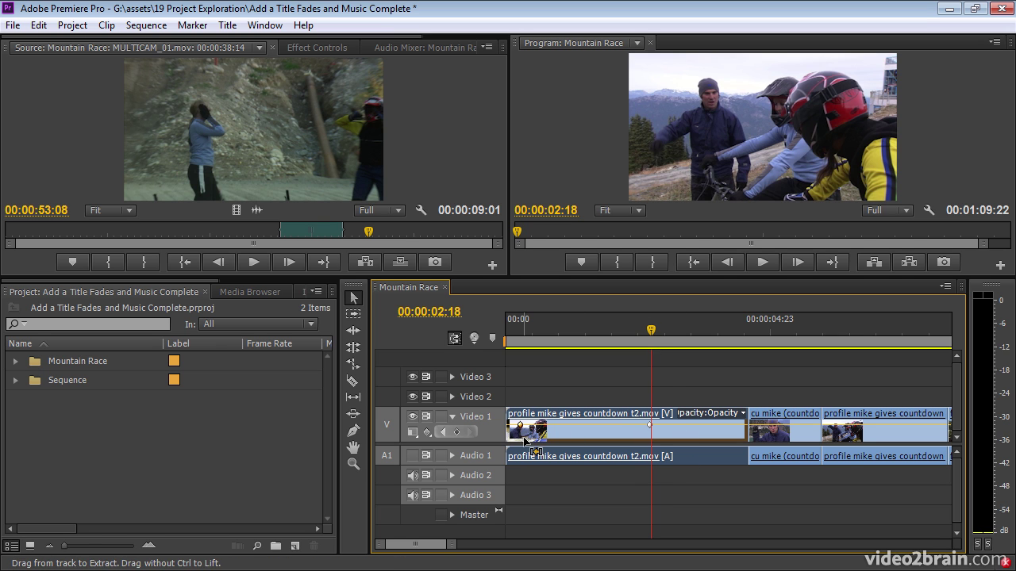
left_click_drag(519, 424, 519, 440)
left_click_drag(547, 325, 500, 331)
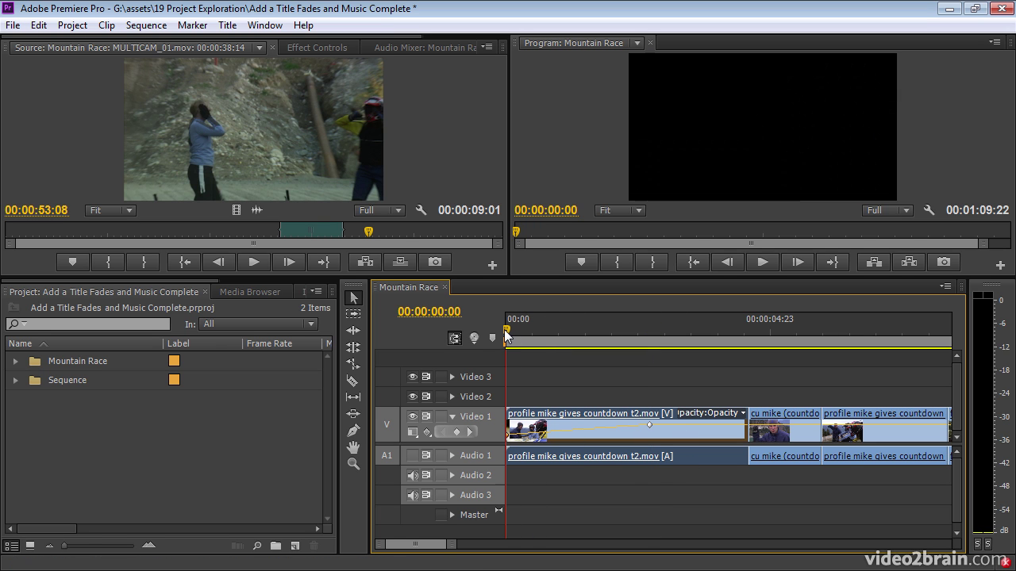
key("space")
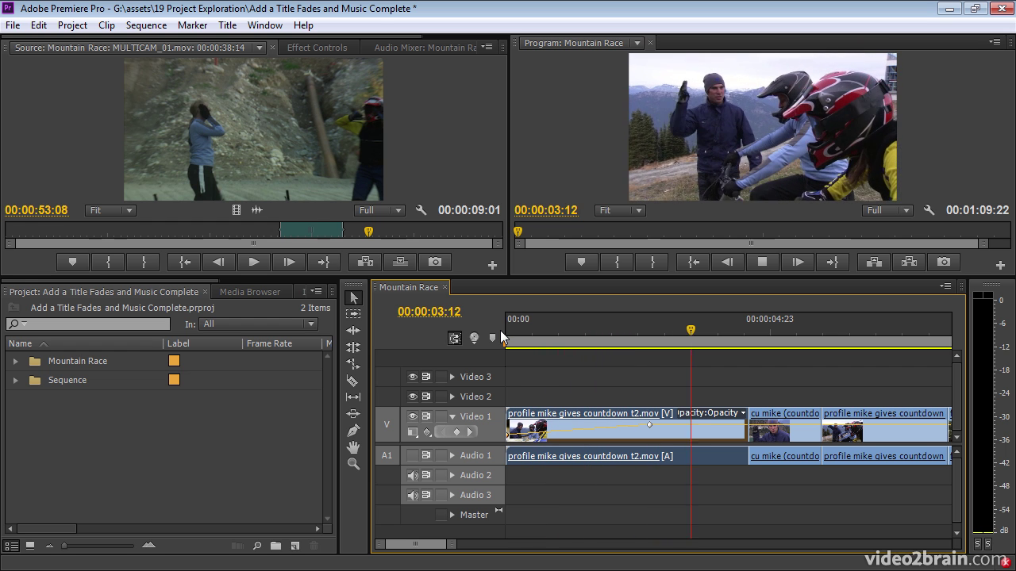
key("space")
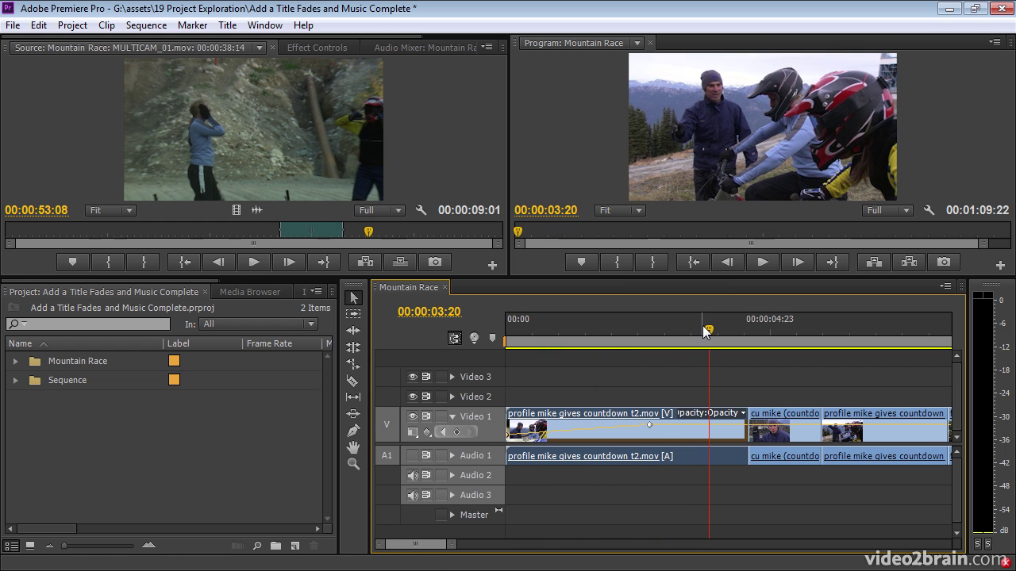
key("minus")
key("minus")
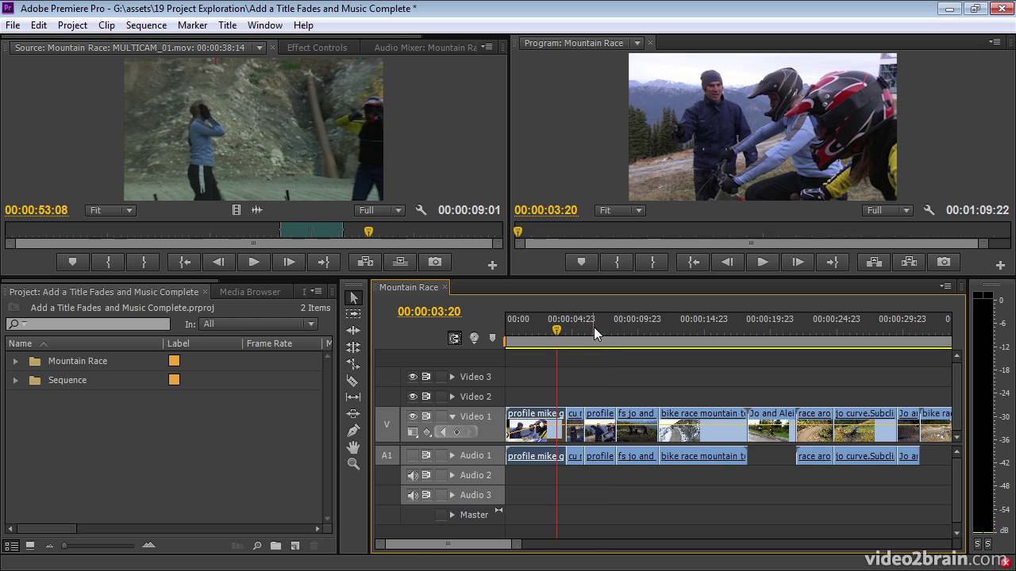
Zoom in on the fs jo/bike race cut with the playhead at 00:00:11:05.
left_click(585, 327)
left_click_drag(585, 327, 653, 331)
key("equal")
key("equal")
key("equal")
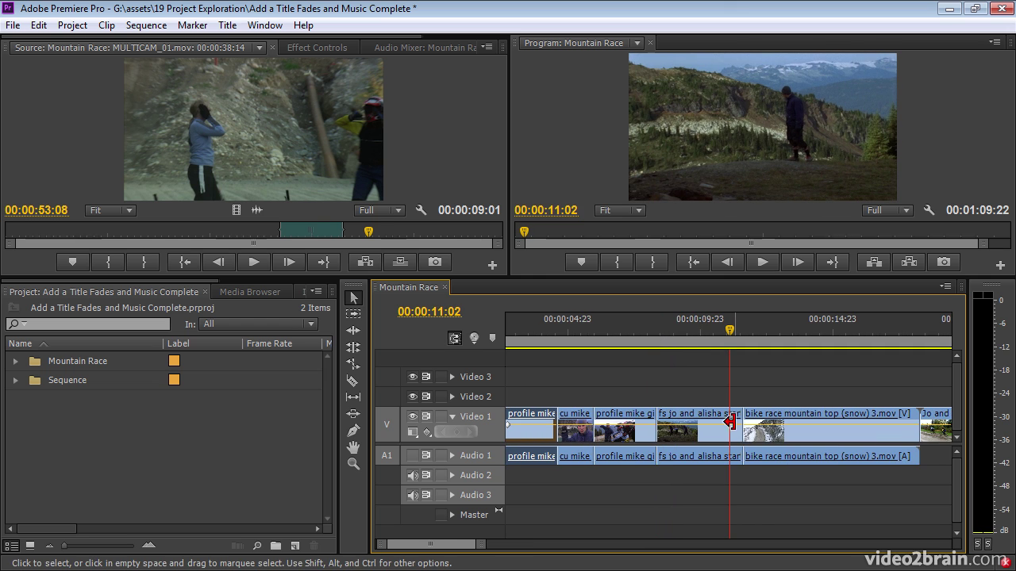
left_click(740, 328)
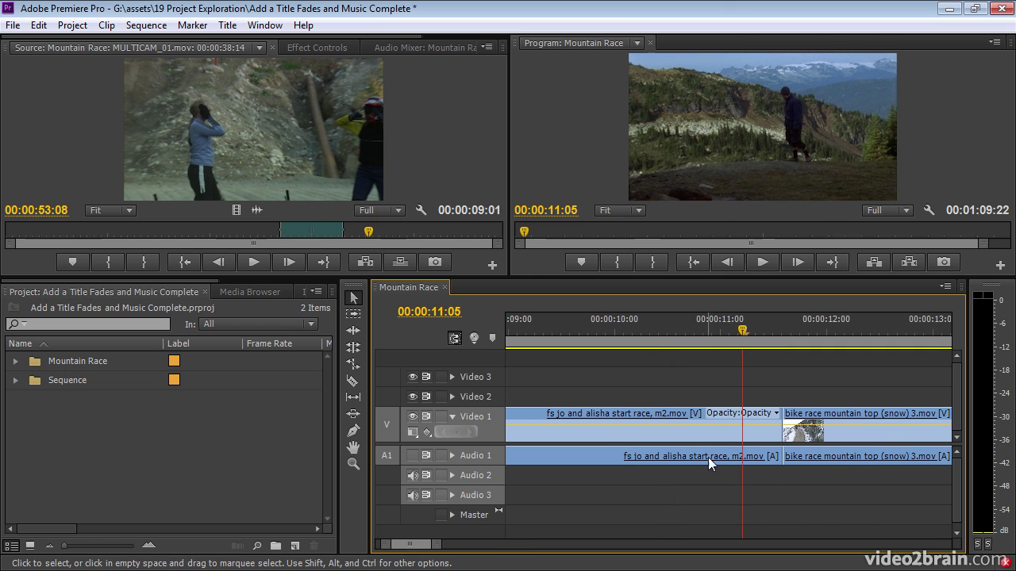
Add opacity keyframes at the cut and pull the edge keyframes to 0%.
left_click(742, 424, "ctrl")
left_click(760, 425, "ctrl")
left_click(808, 424, "ctrl")
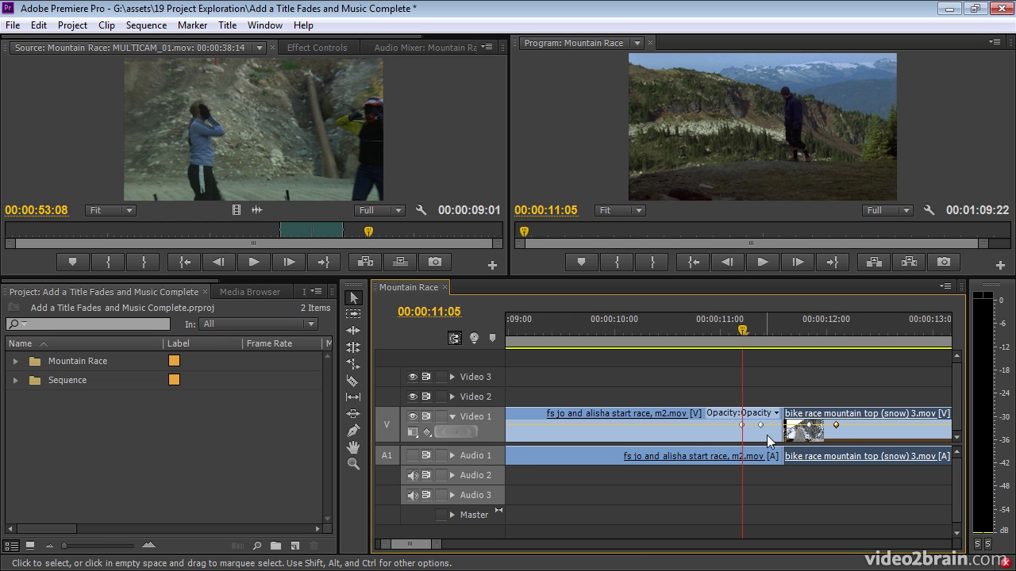
left_click_drag(761, 425, 783, 436)
left_click(682, 325)
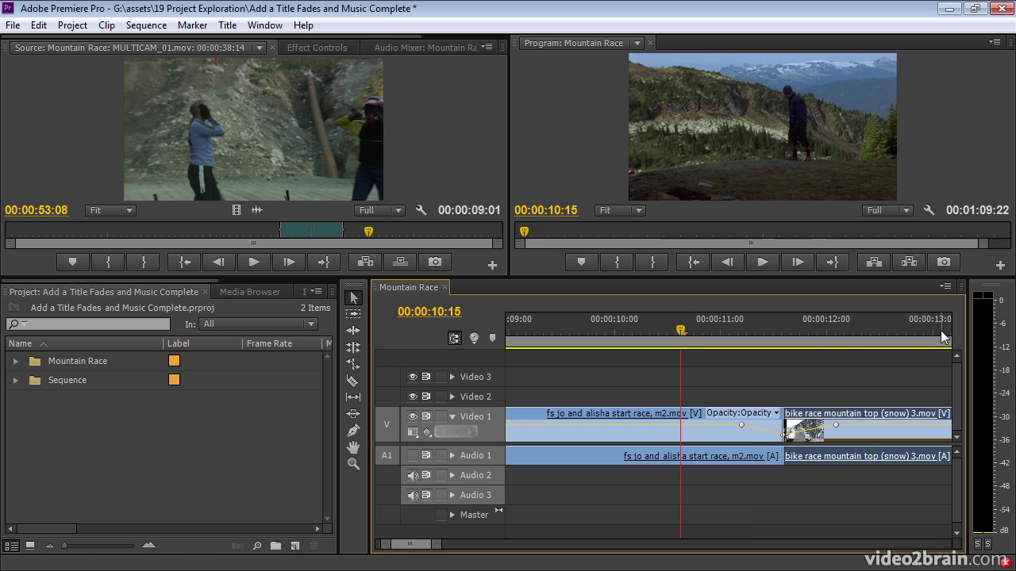
left_click_drag(742, 424, 731, 424)
Play through the dip to black and zoom the timeline back out.
left_click(647, 333)
key("space")
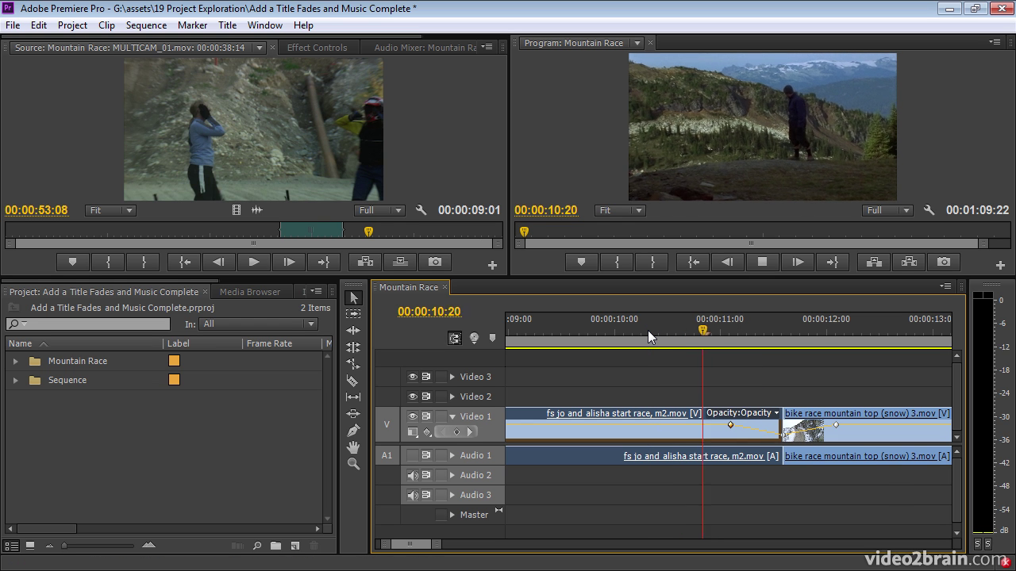
key("space")
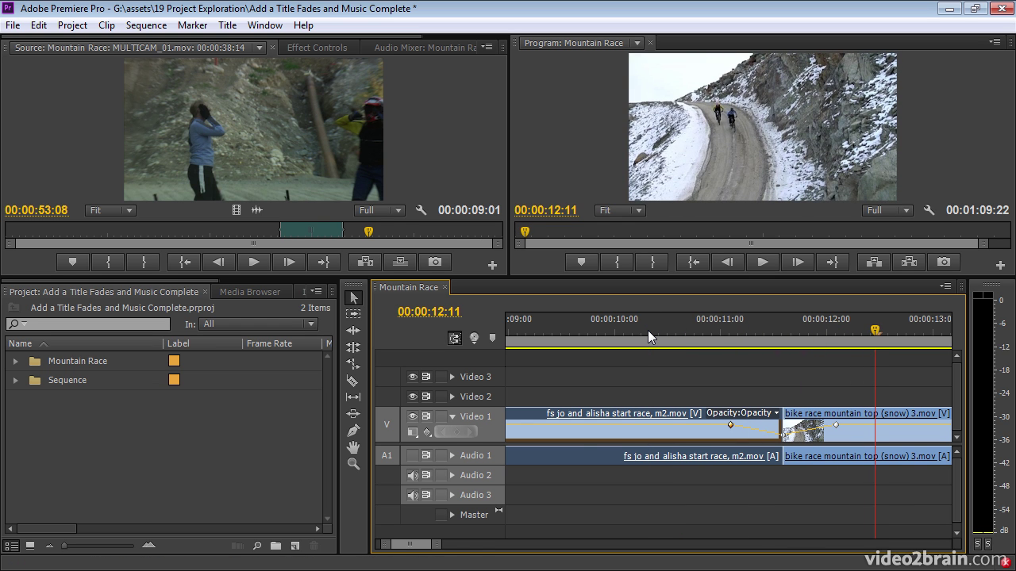
key("minus")
key("minus")
key("minus")
key("minus")
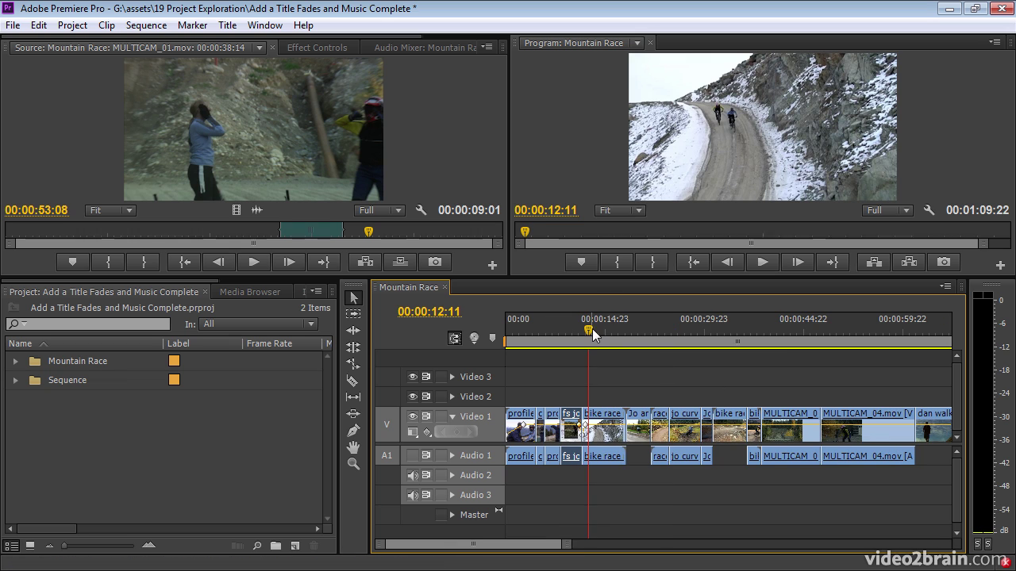
Zoom in on the cut between MULTICAM_04 and the dan walks clip.
left_click_drag(592, 330, 900, 331)
key("minus")
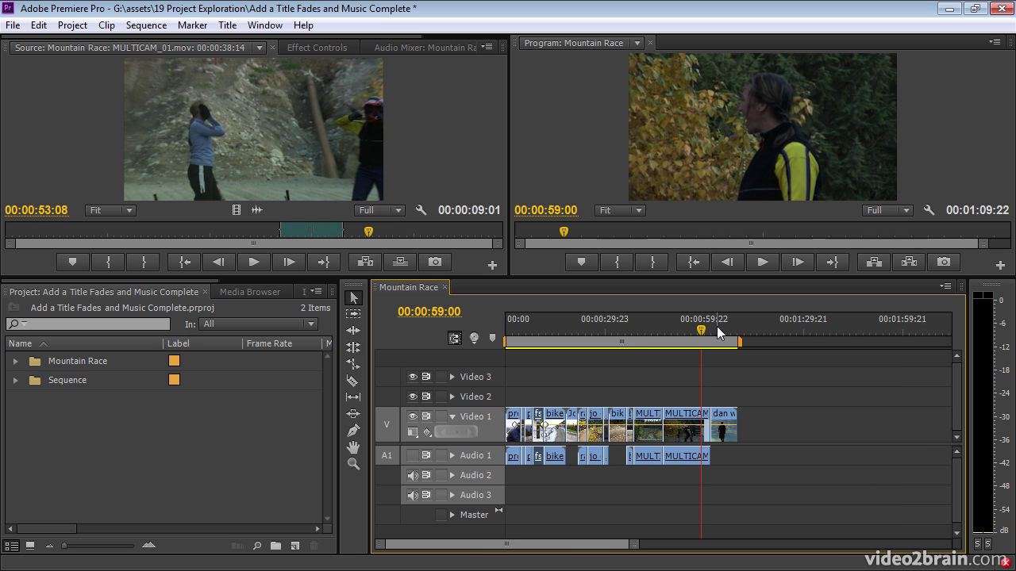
left_click(713, 326)
key("equal")
key("equal")
key("equal")
key("equal")
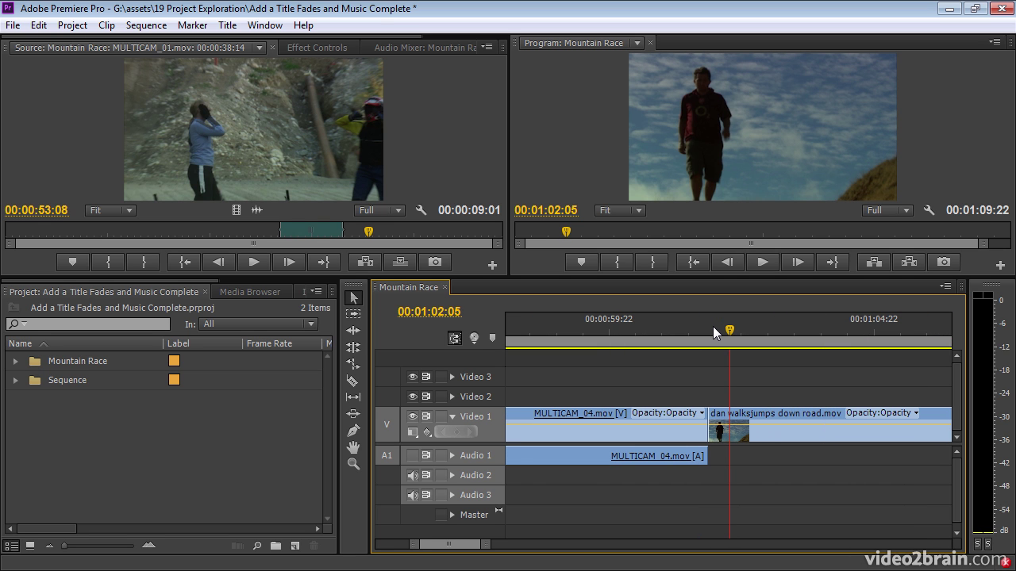
left_click(707, 323)
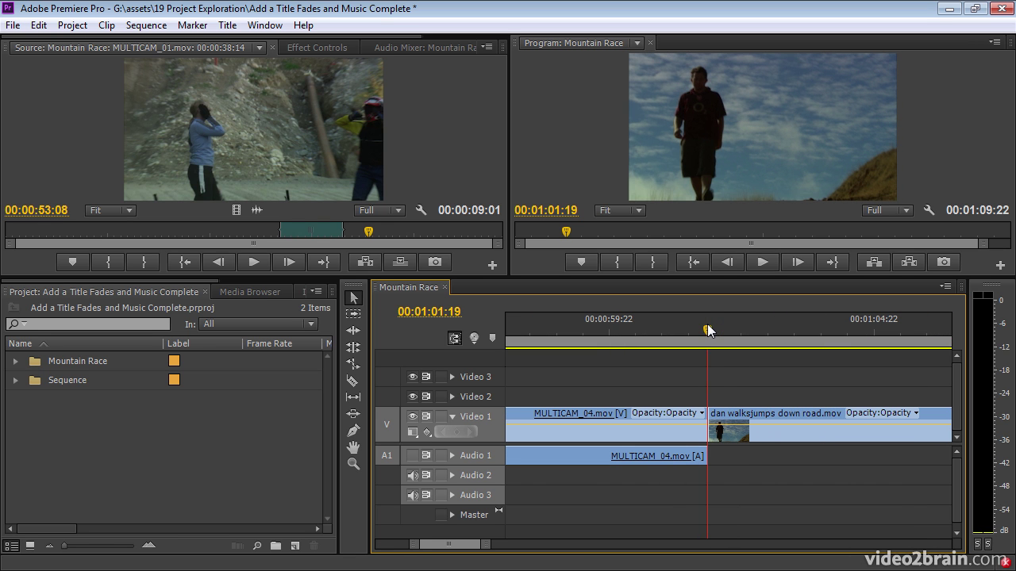
left_click(629, 325)
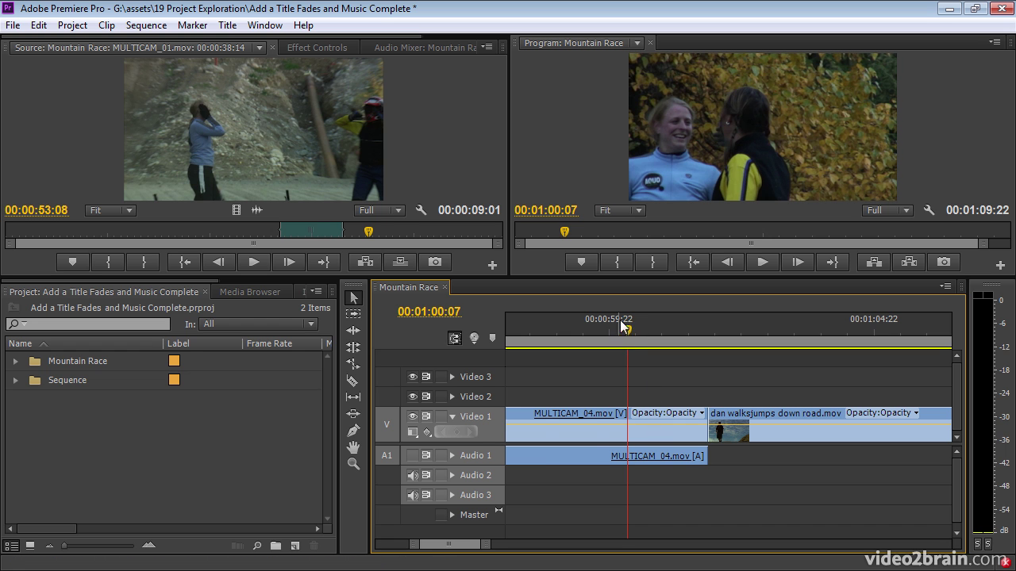
mouse_move(619, 320)
left_mouse_down()
mouse_move(537, 322)
mouse_move(668, 322)
mouse_move(634, 321)
left_mouse_up()
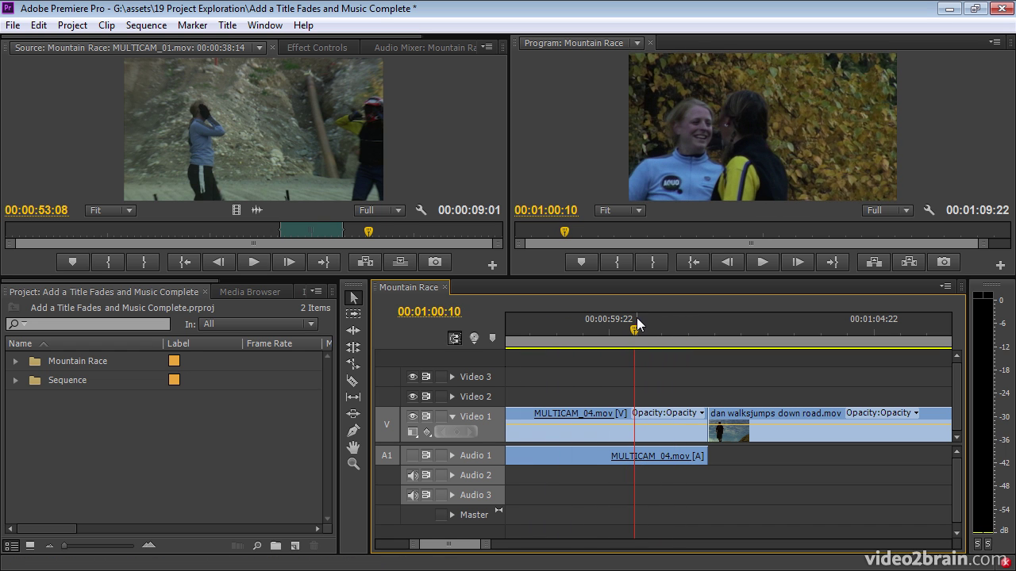
Keyframe opacity around the cut, dropping MULTICAM_04's end and dan walks' start to 0%.
left_click(634, 424, "ctrl")
left_click(755, 425, "ctrl")
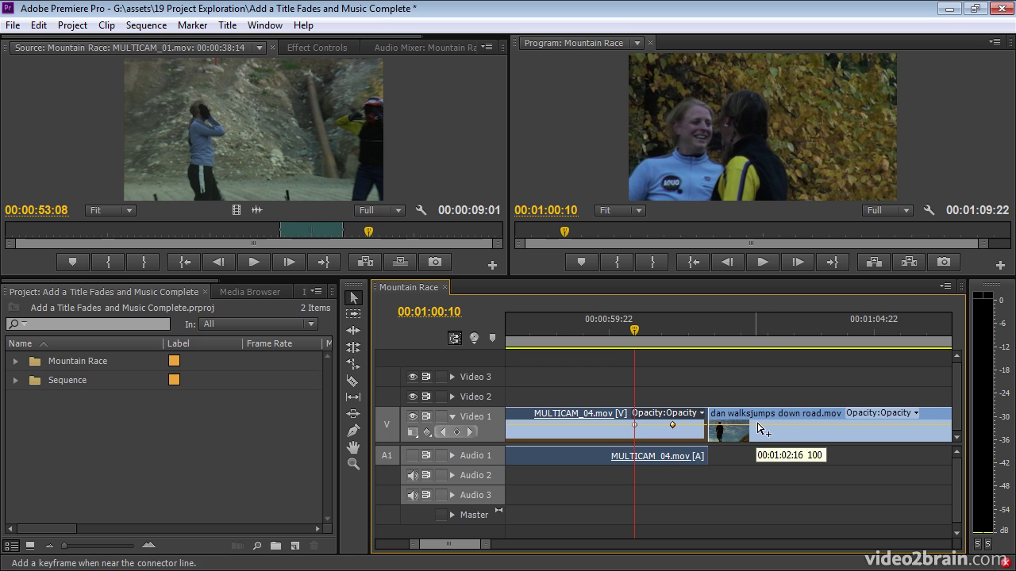
left_click(831, 429, "ctrl")
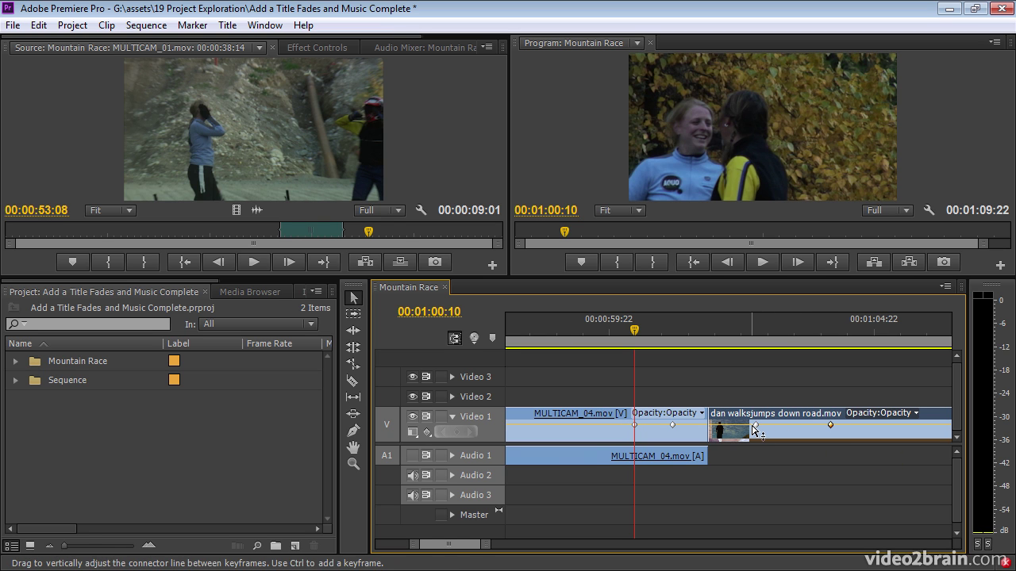
left_click_drag(755, 425, 755, 436)
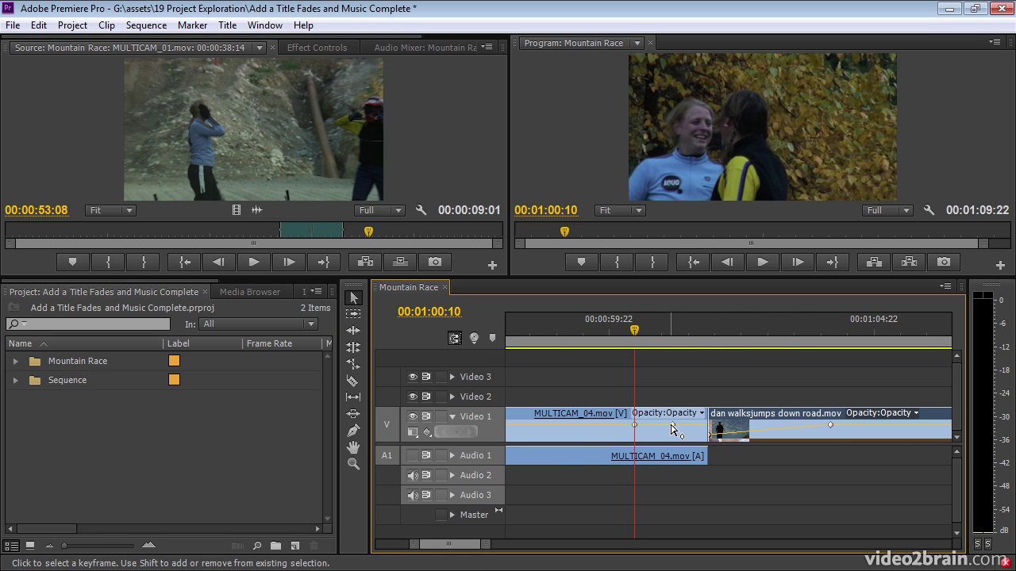
left_click_drag(672, 429, 705, 436)
Zoom out and play back the new dip to black from 00:00:59:07.
left_click(574, 322)
key("minus")
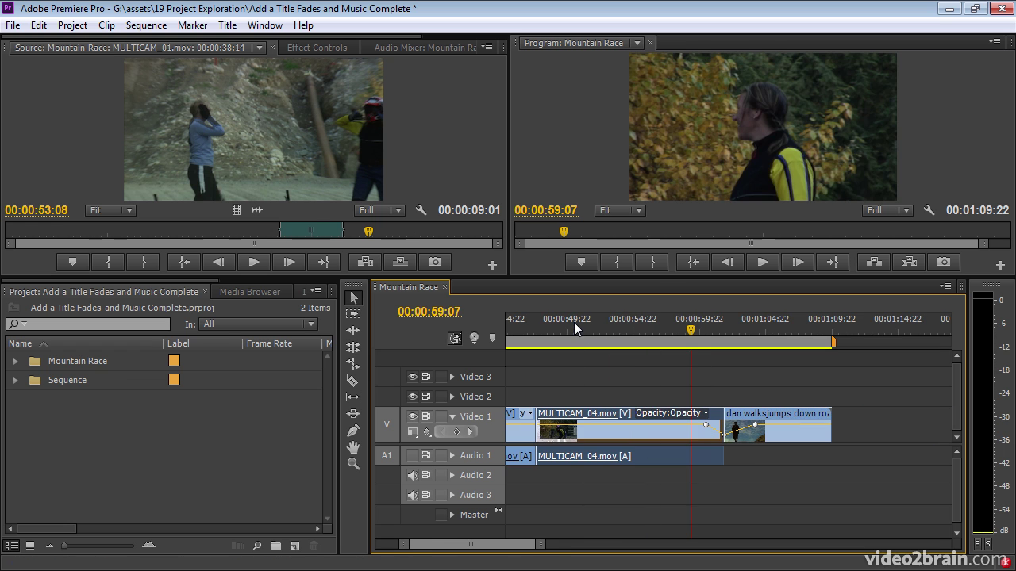
key("space")
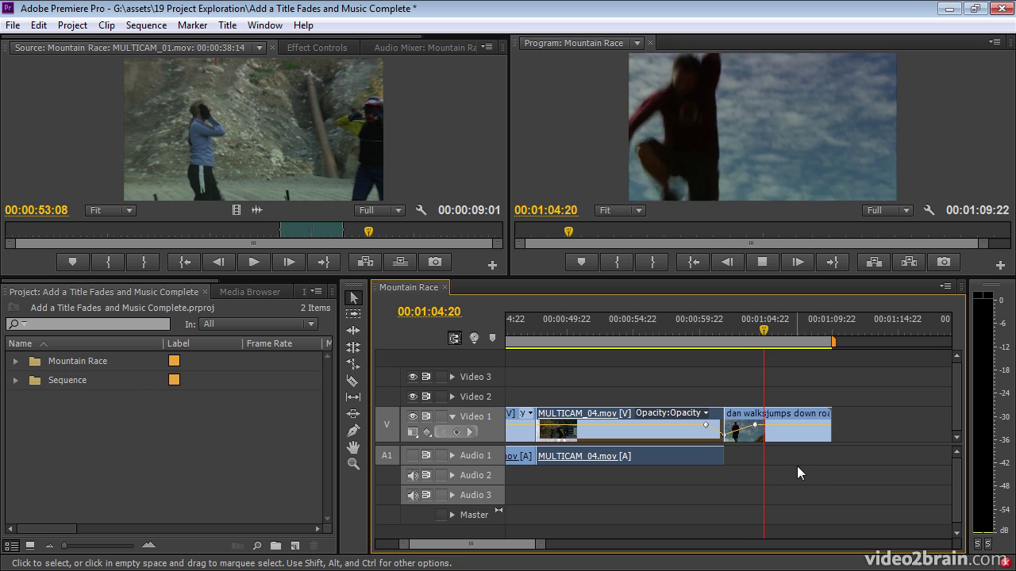
key("space")
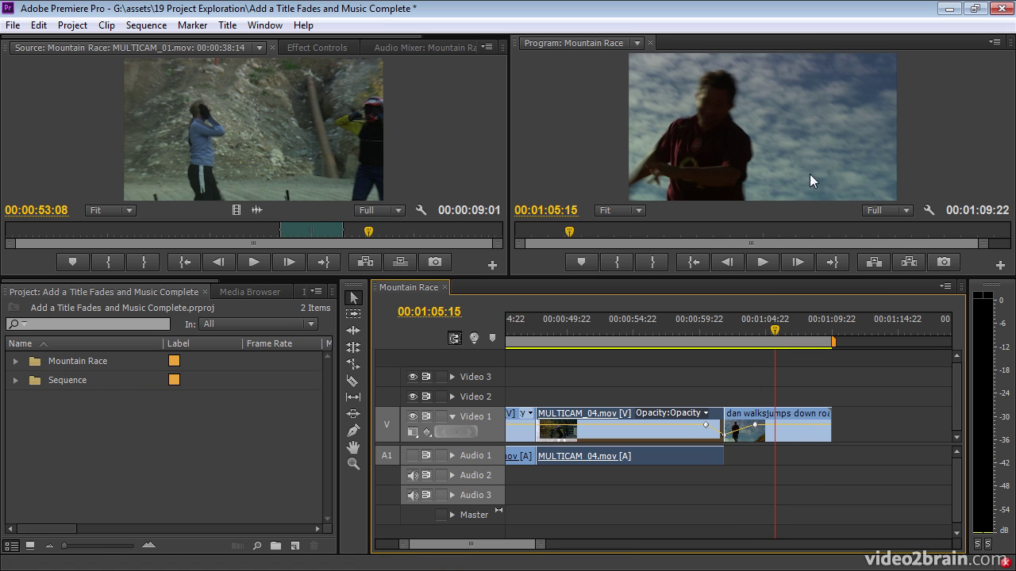
Fade the dan walks clip out to 0% opacity at the sequence end and preview.
left_click(809, 325)
left_click(802, 425, "ctrl")
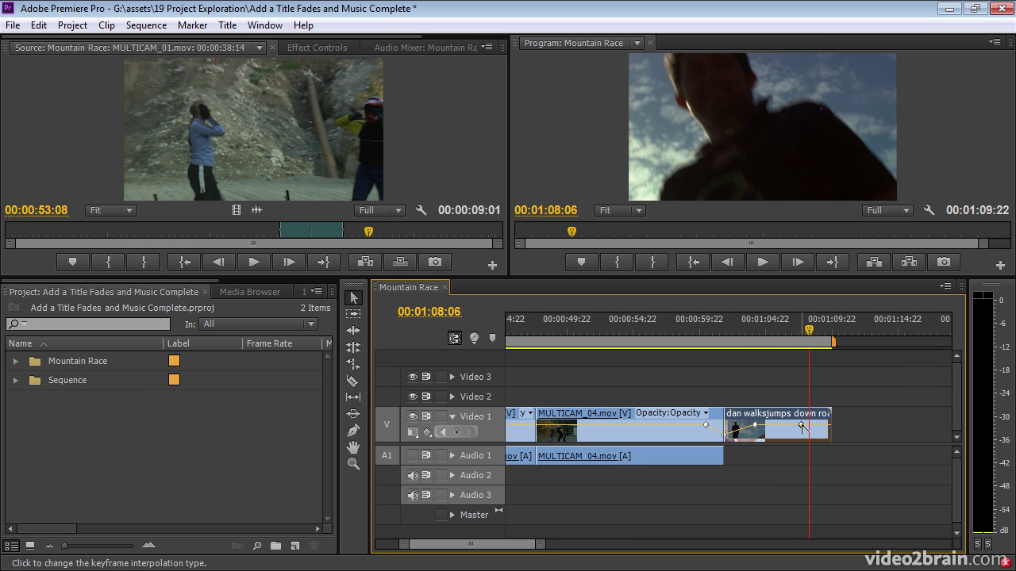
left_click(830, 433, "ctrl")
left_click_drag(829, 433, 829, 442)
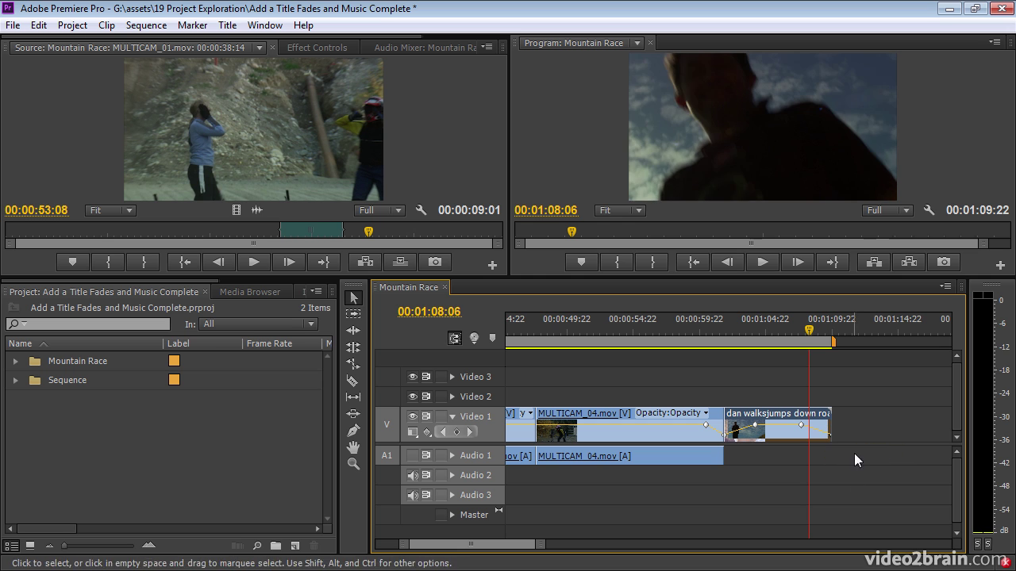
key("space")
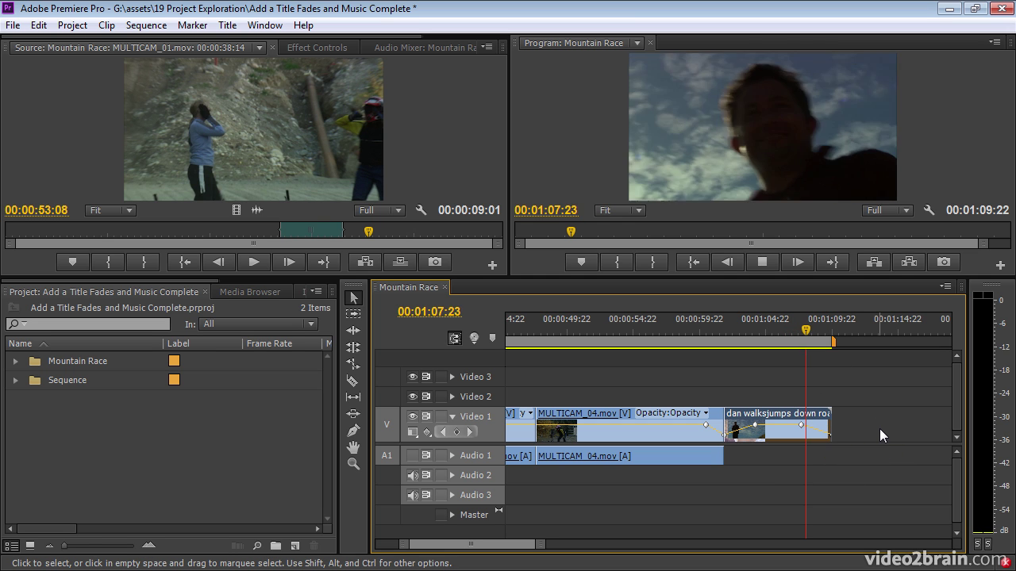
key("space")
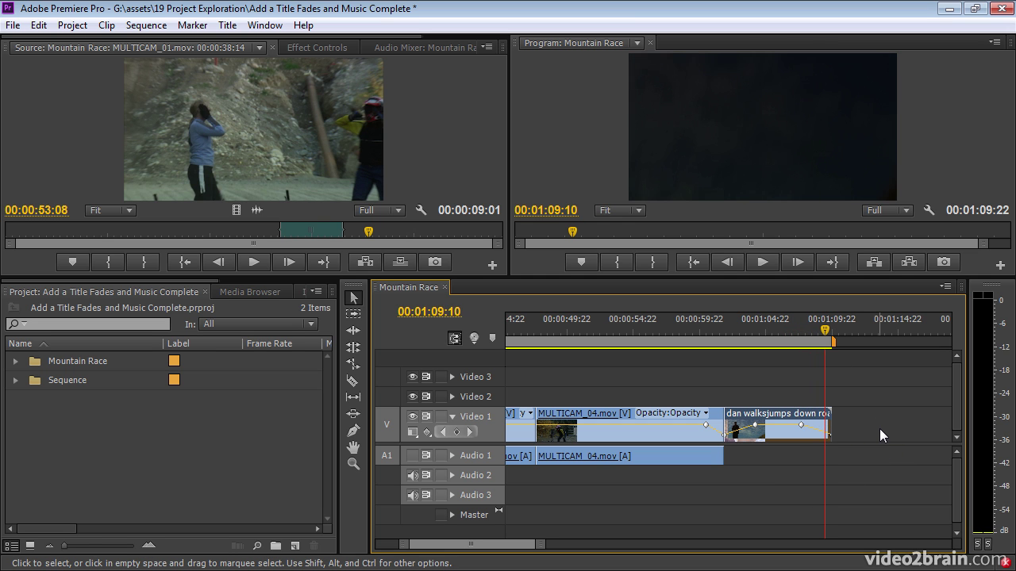
Create a new title named Mountain Race and place a text insertion point in the frame.
left_click_drag(476, 546, 442, 547)
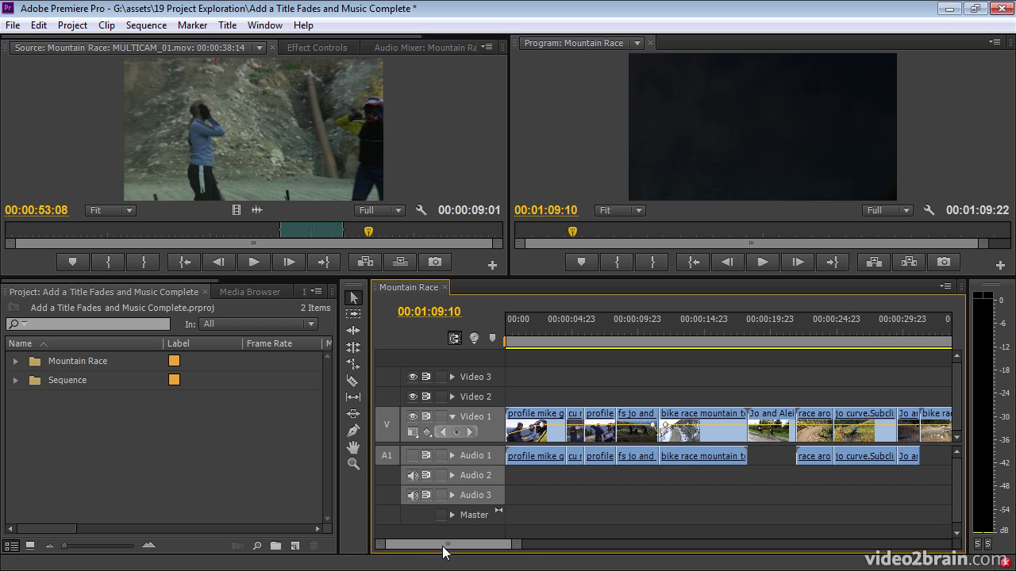
left_click_drag(530, 332, 556, 333)
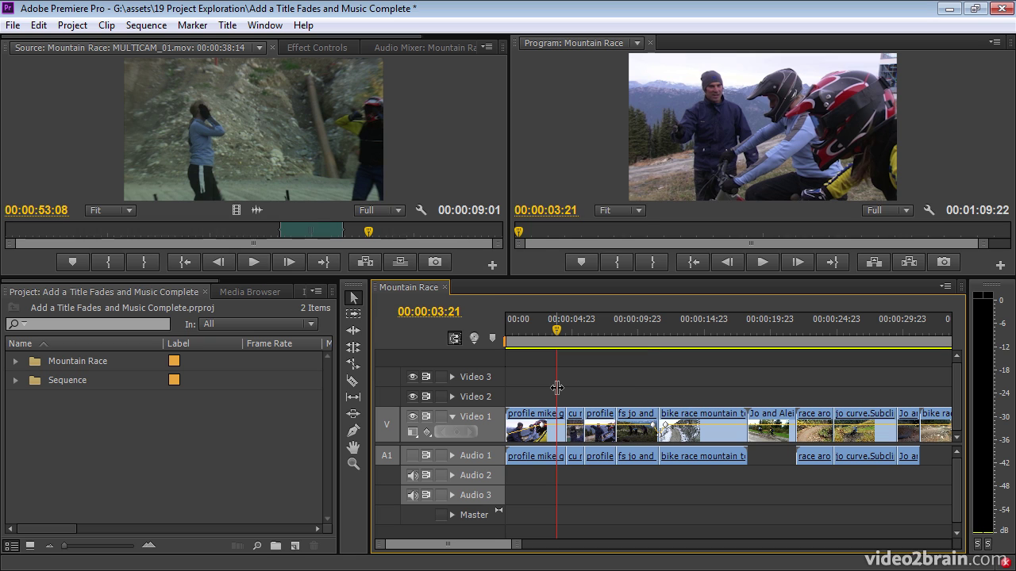
key("ctrl+t")
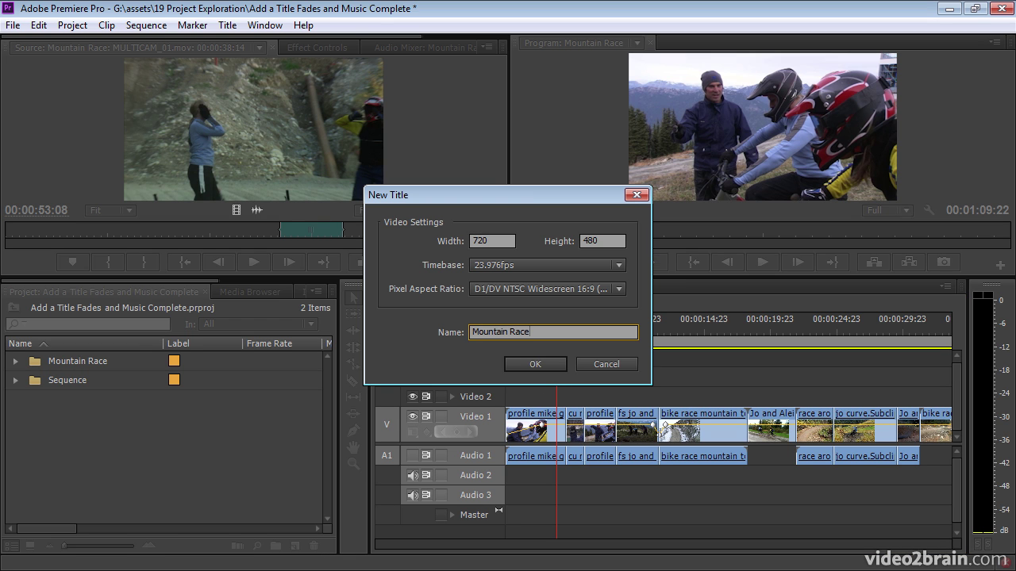
left_click(536, 365)
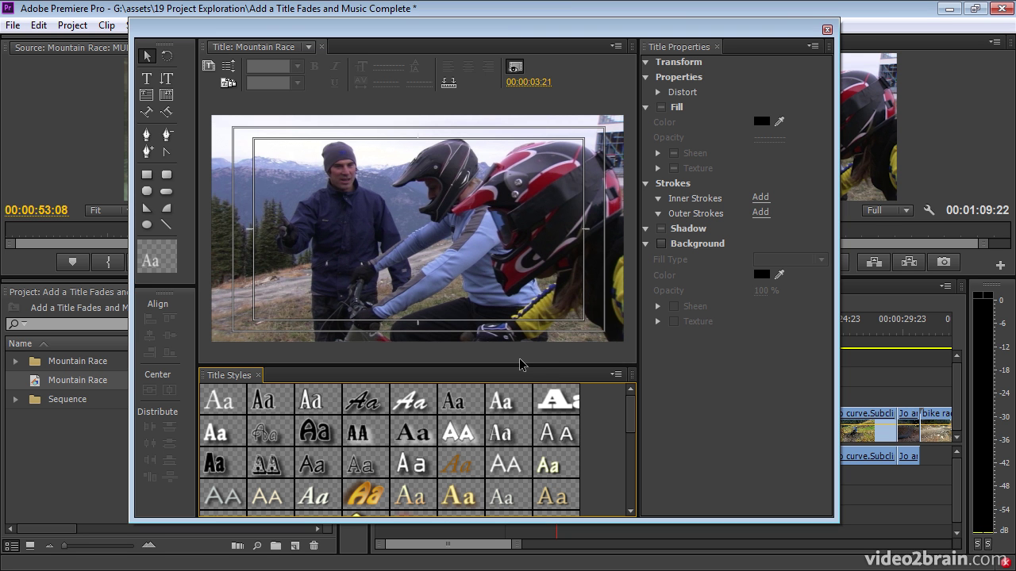
left_click(148, 80)
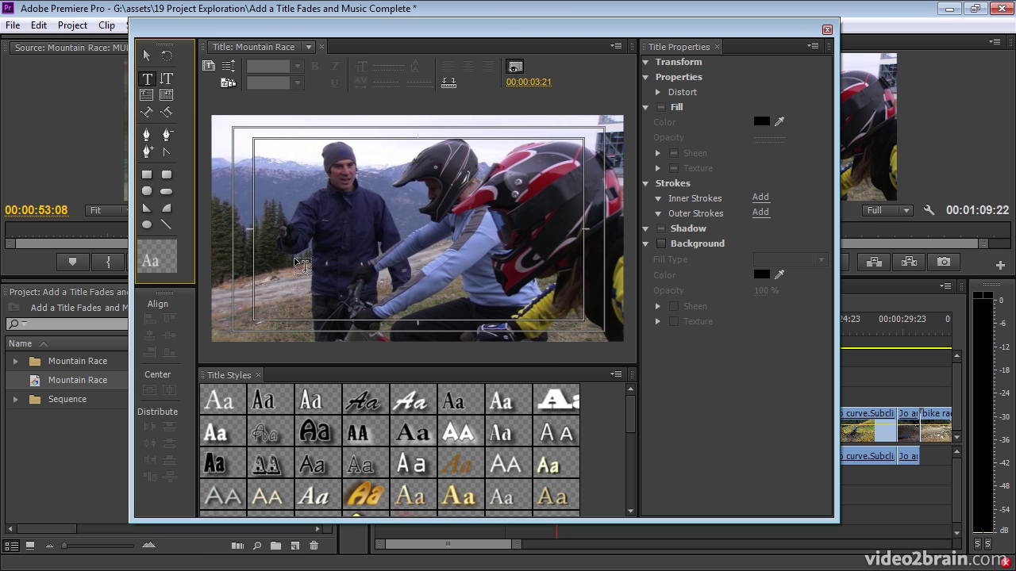
left_click(266, 278)
Type 'Mountain Race' and move the text lower in the frame.
type("Mountain Race")
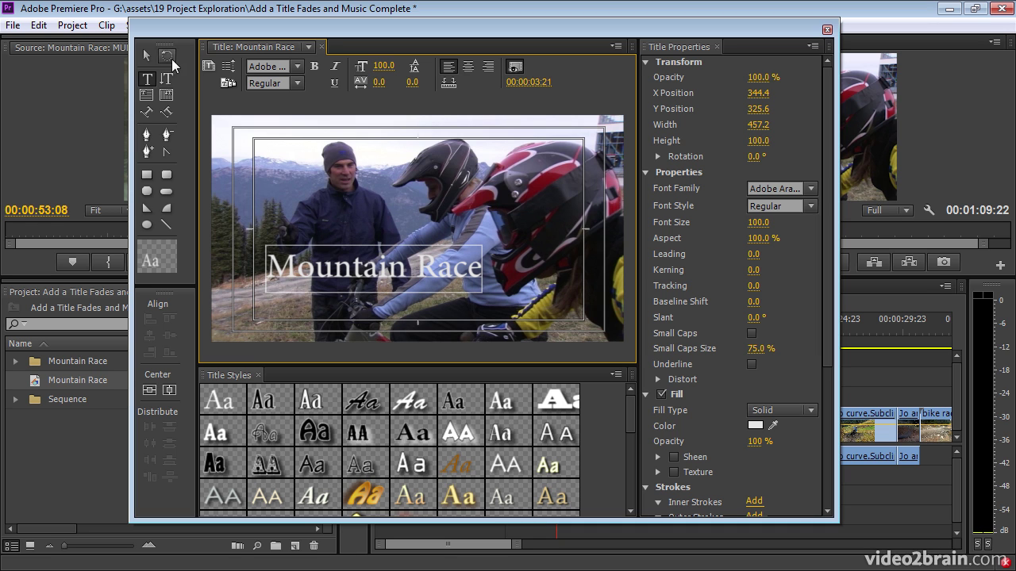
left_click(146, 55)
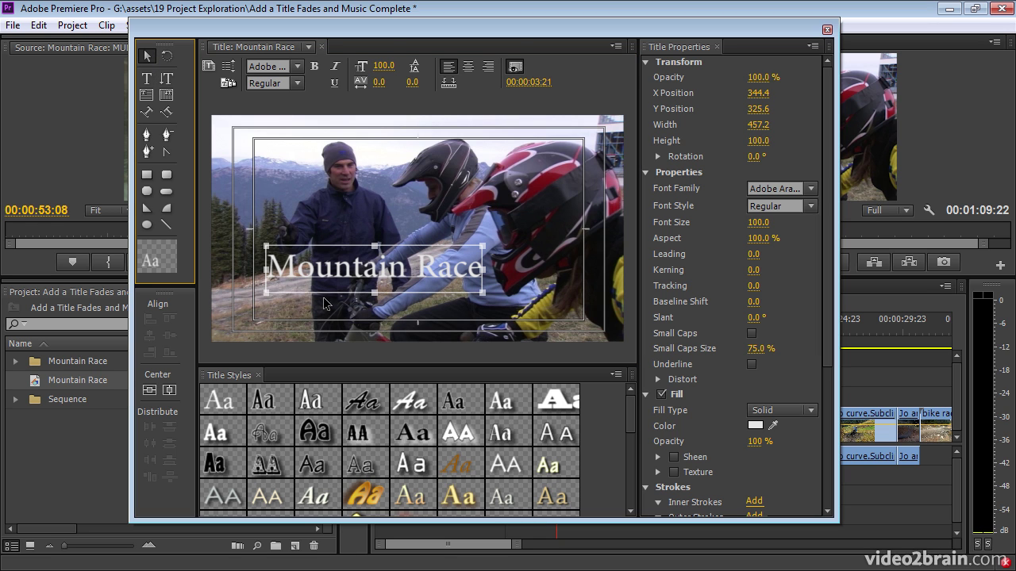
left_click_drag(323, 296, 321, 300)
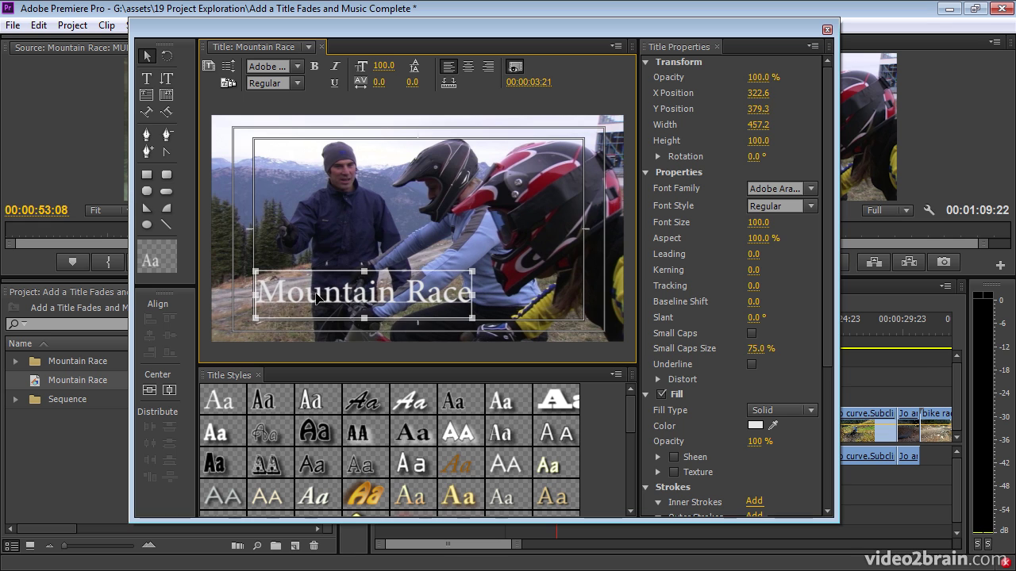
left_click_drag(316, 295, 317, 298)
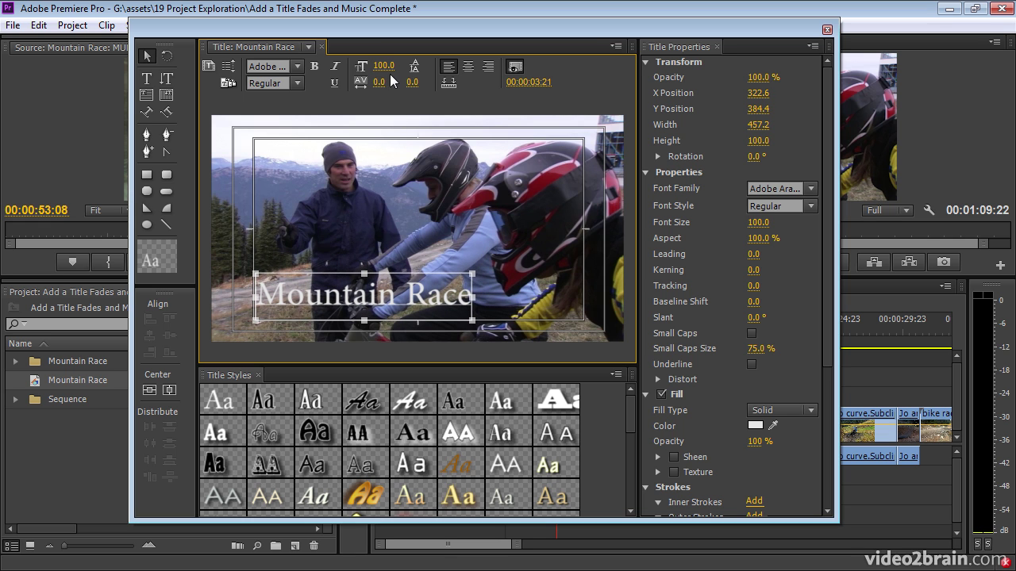
Set the title's font size to 120 and kerning to 11, then centre it horizontally.
mouse_move(758, 222)
left_mouse_down()
mouse_move(776, 222)
mouse_move(763, 222)
left_mouse_up()
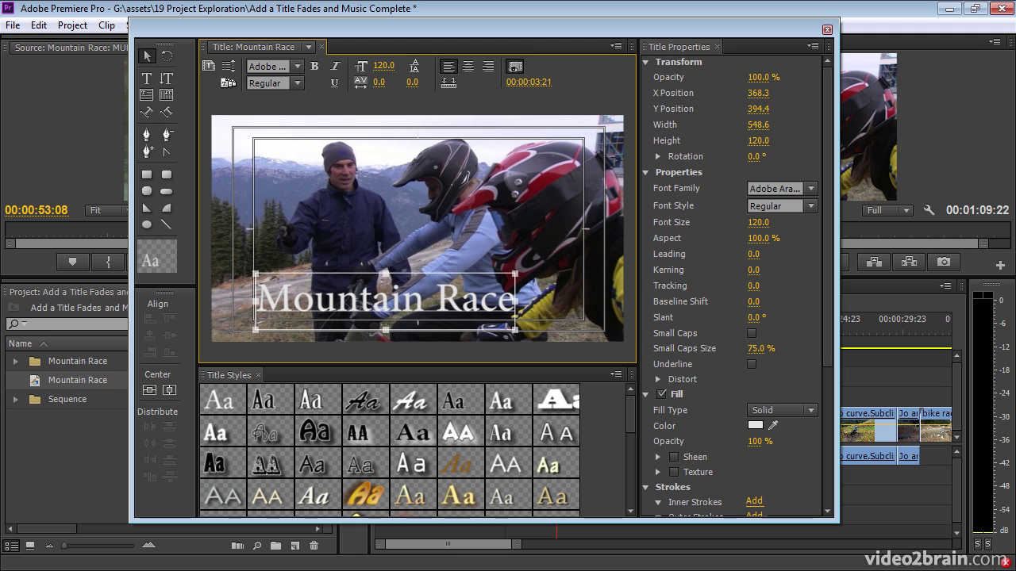
mouse_move(753, 270)
left_mouse_down()
mouse_move(774, 270)
mouse_move(762, 270)
left_mouse_up()
key("alt+Right")
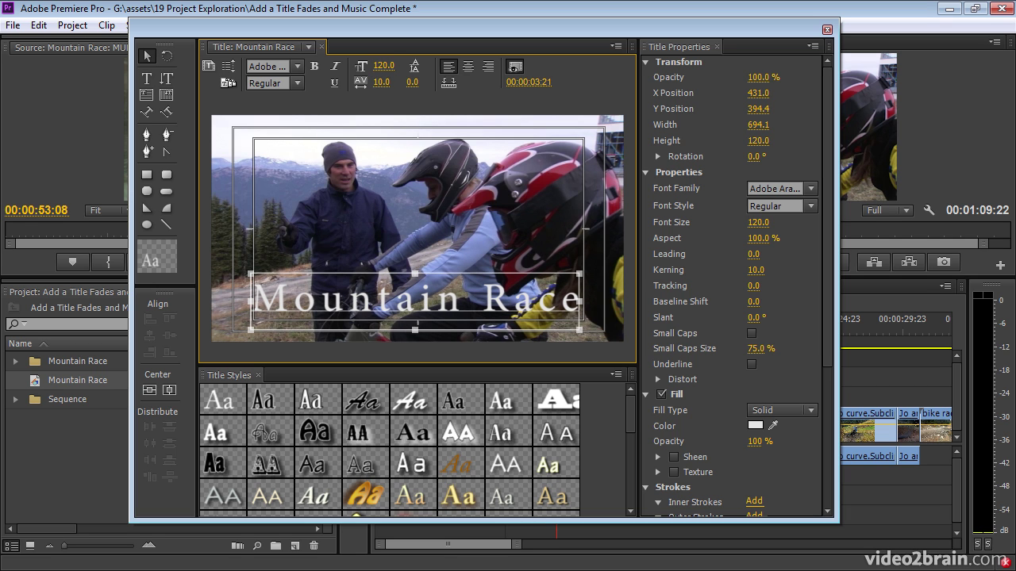
left_click_drag(761, 270, 763, 270)
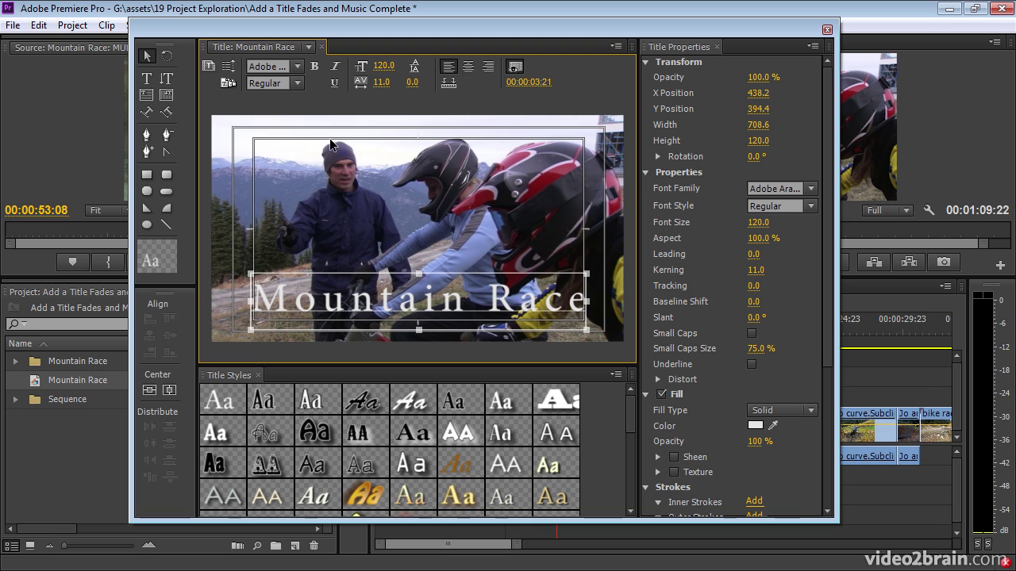
left_click(168, 390)
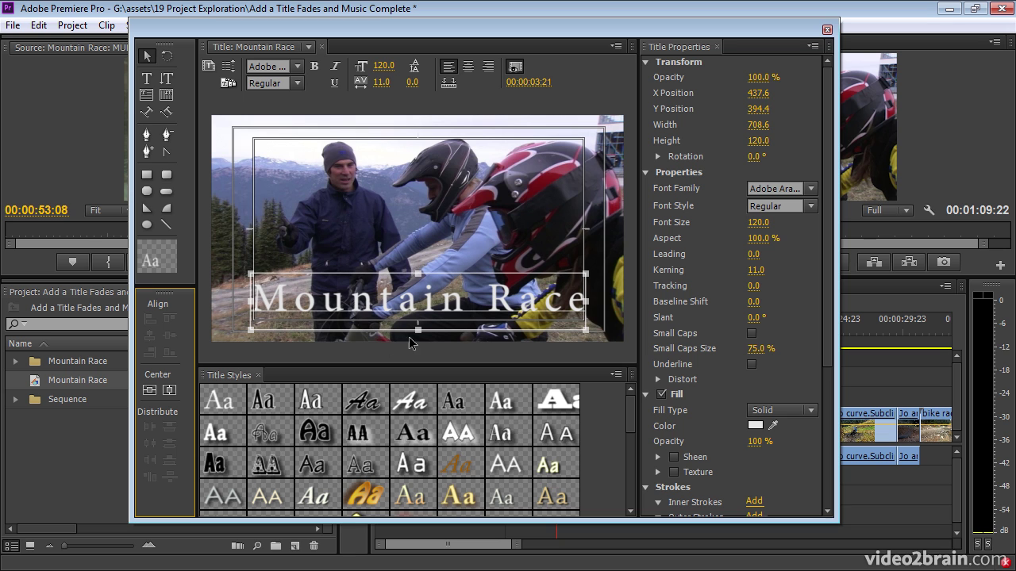
Give the title a shadow with distance 0, size and spread 100, and 45% opacity.
left_click_drag(830, 262, 825, 434)
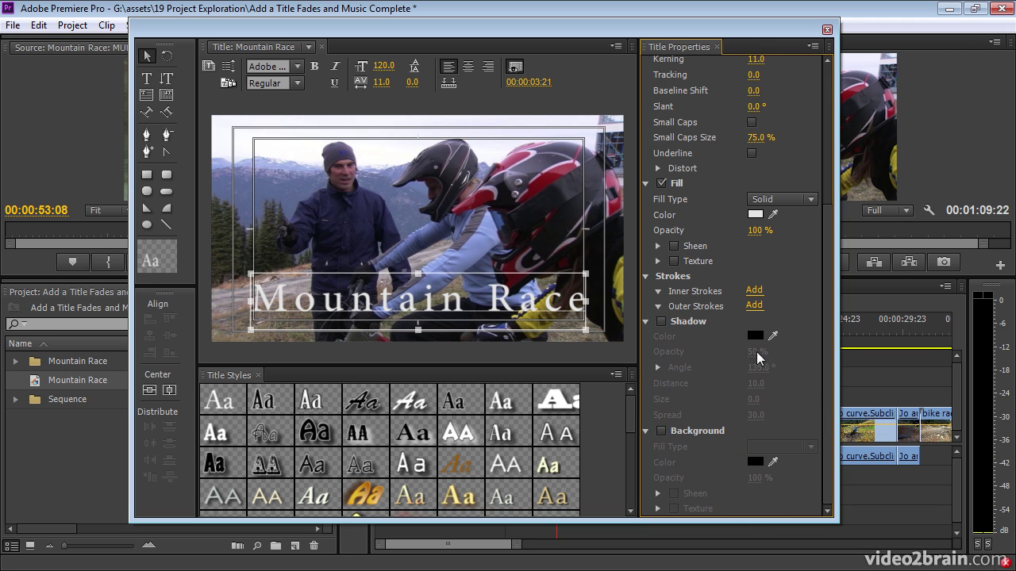
left_click(662, 321)
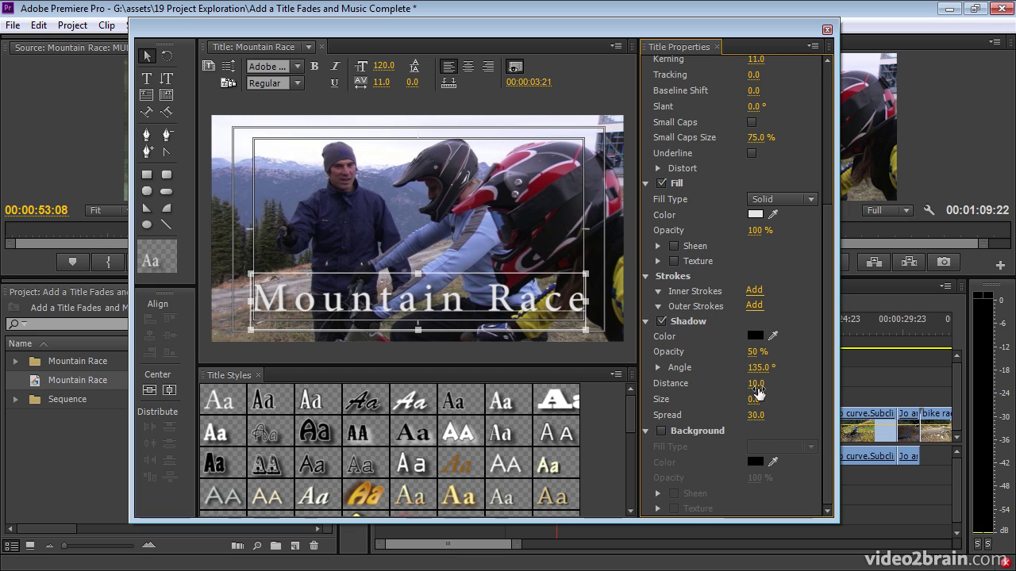
mouse_move(756, 383)
left_mouse_down()
mouse_move(774, 383)
mouse_move(760, 383)
left_mouse_up()
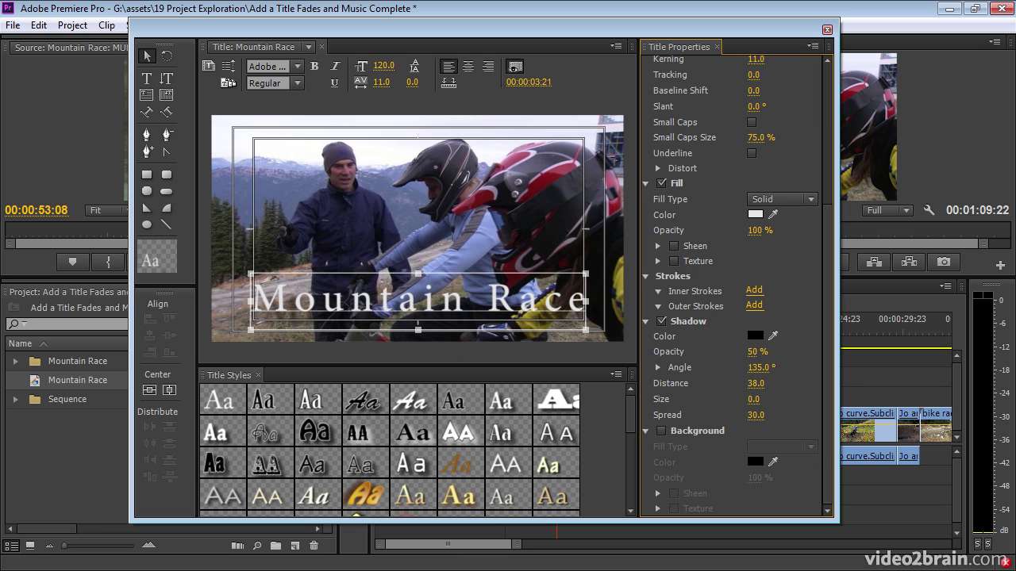
left_click(758, 384)
type("0")
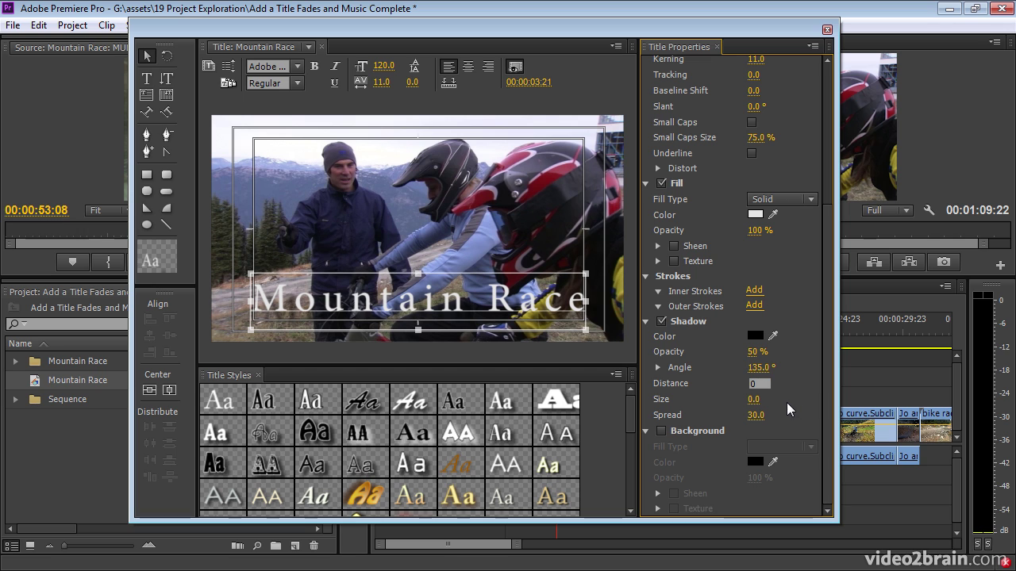
key("Return")
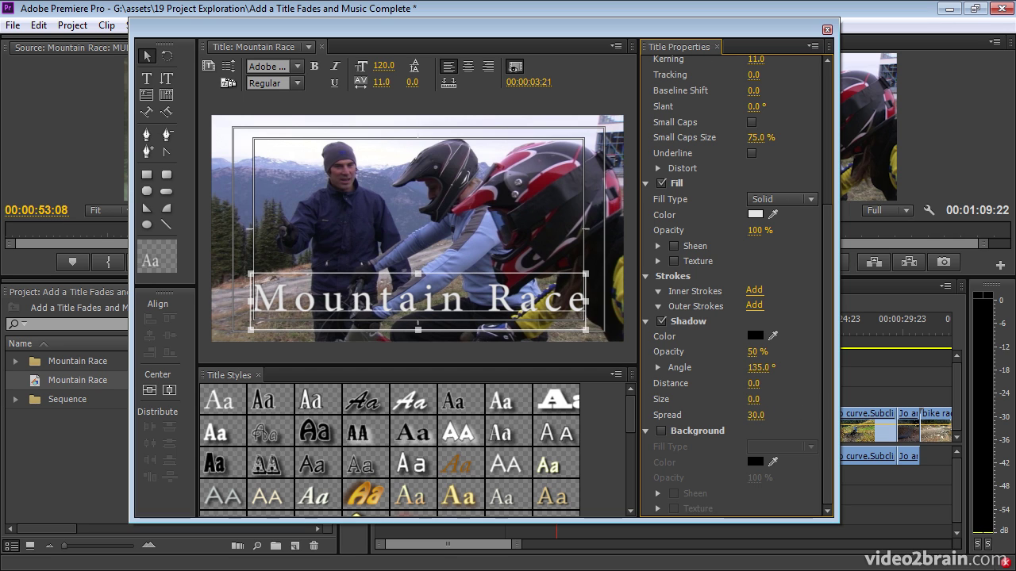
mouse_move(756, 415)
left_mouse_down()
mouse_move(786, 415)
mouse_move(786, 400)
mouse_move(766, 399)
left_mouse_up()
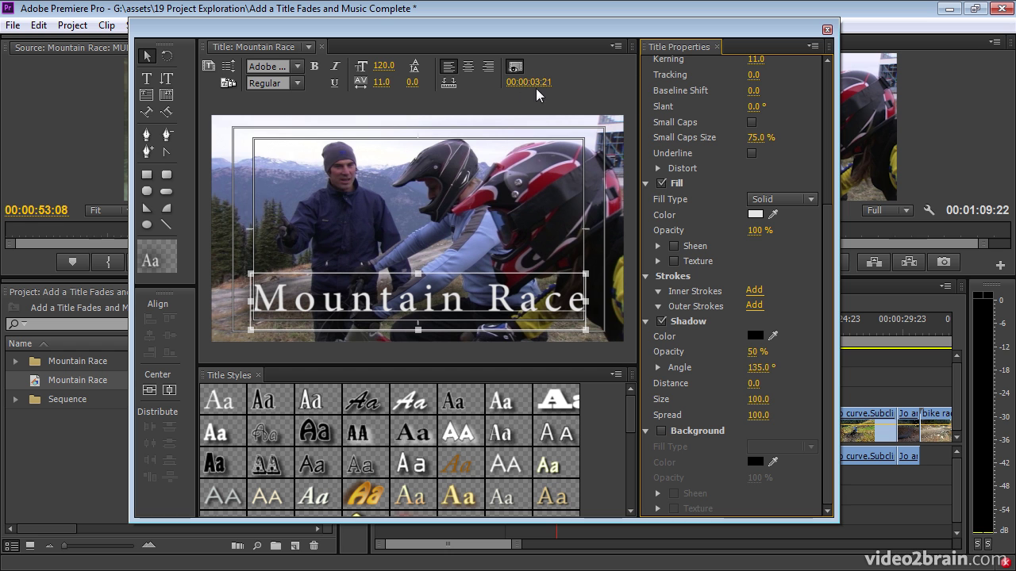
mouse_move(537, 82)
left_mouse_down()
mouse_move(518, 82)
mouse_move(543, 88)
left_mouse_up()
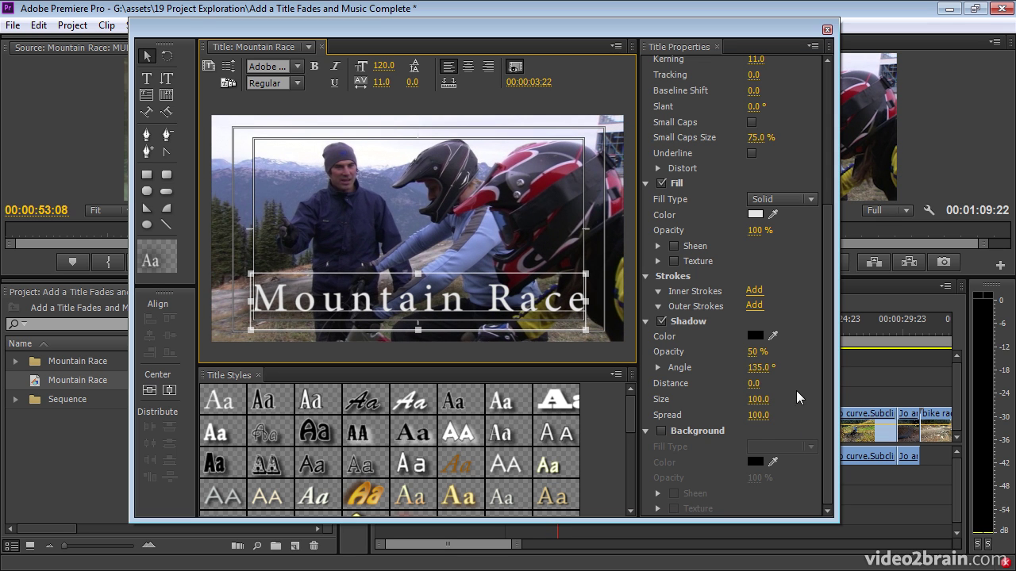
left_click_drag(757, 352, 757, 352)
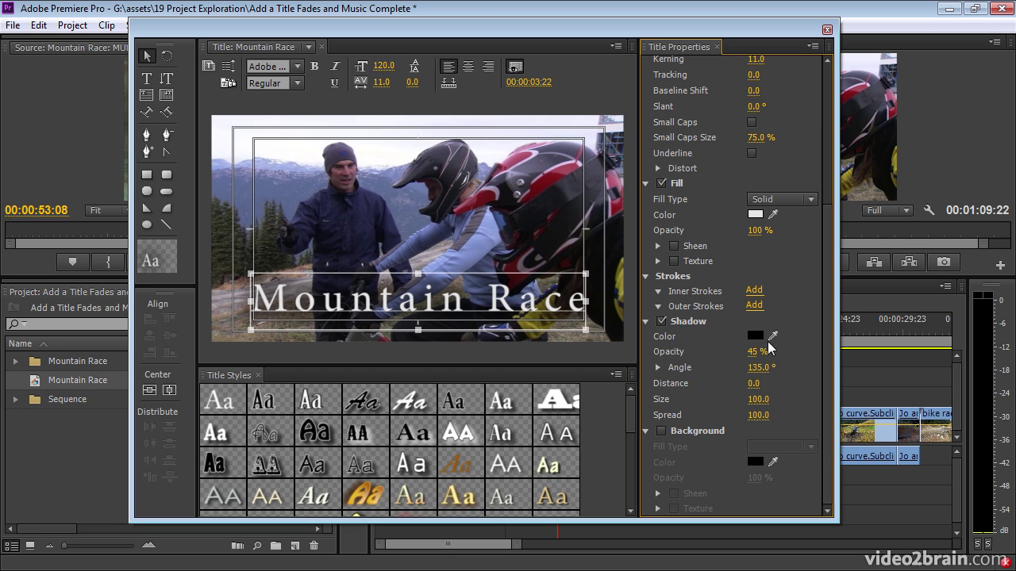
Add a black outer stroke to the Mountain Race text.
left_click(754, 306)
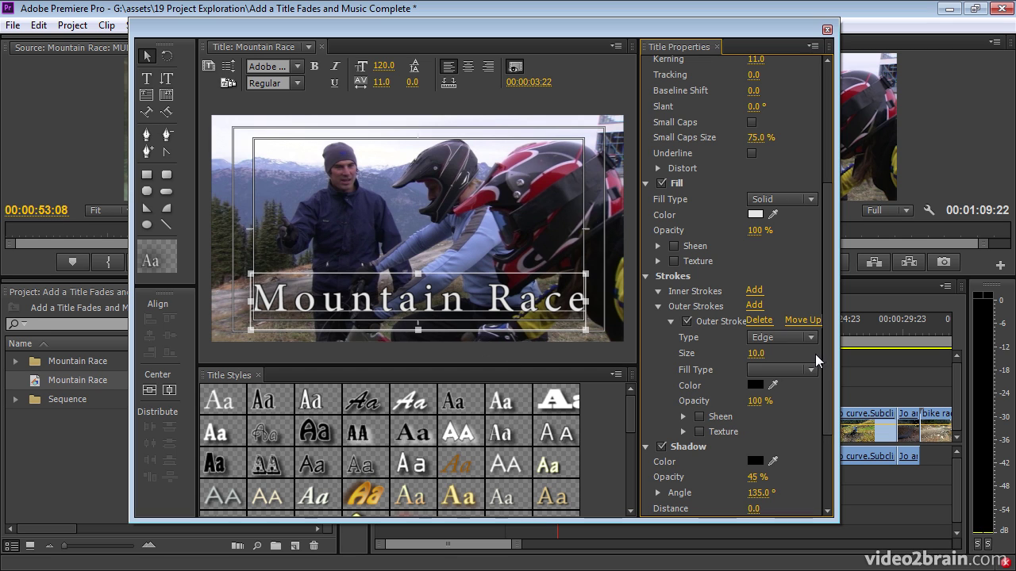
scroll(827, 354, "down", 1)
scroll(827, 359, "up", 1)
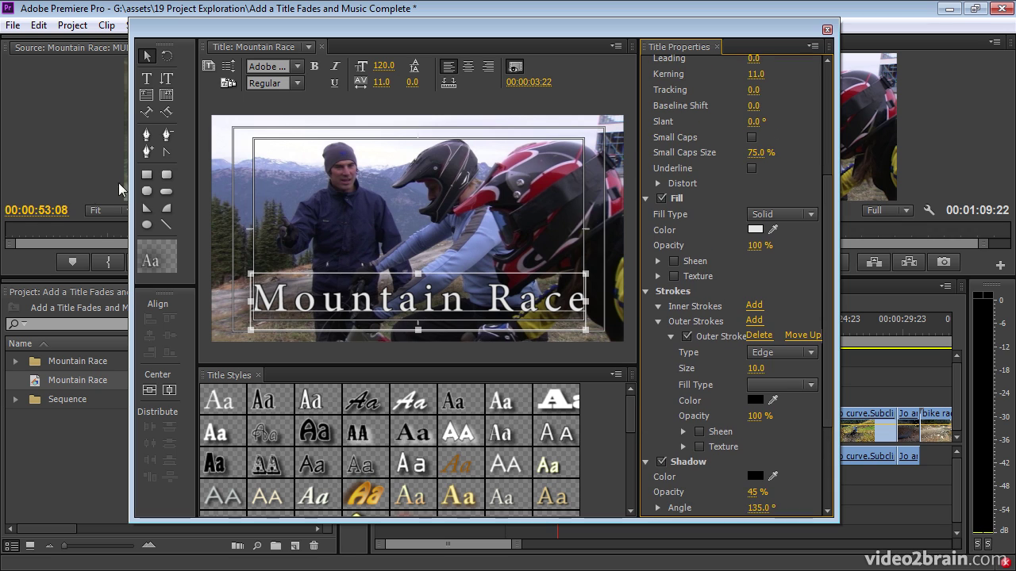
Draw a rectangle band across the lower frame and turn off its outer stroke.
left_click(147, 177)
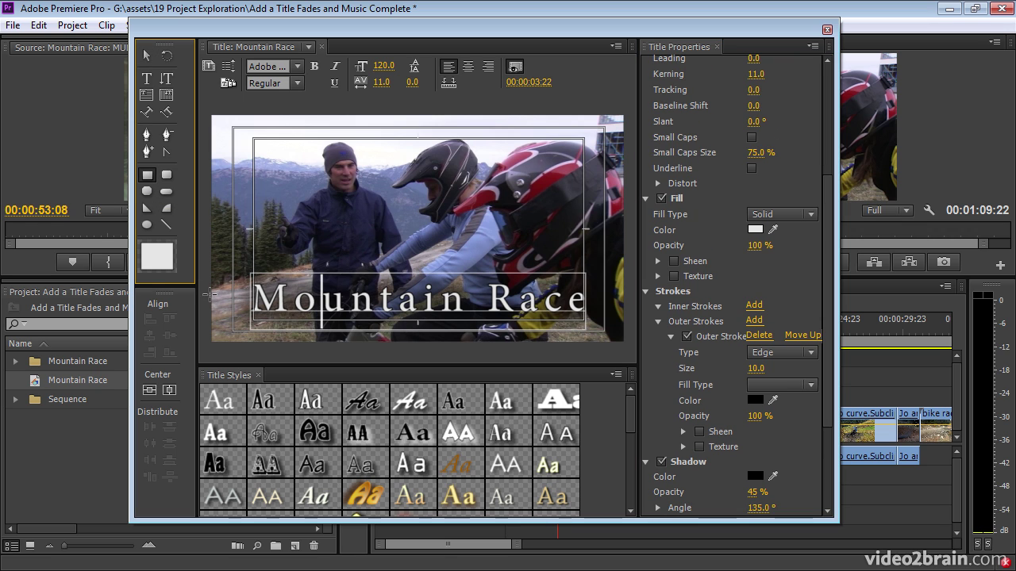
left_click_drag(209, 296, 625, 342)
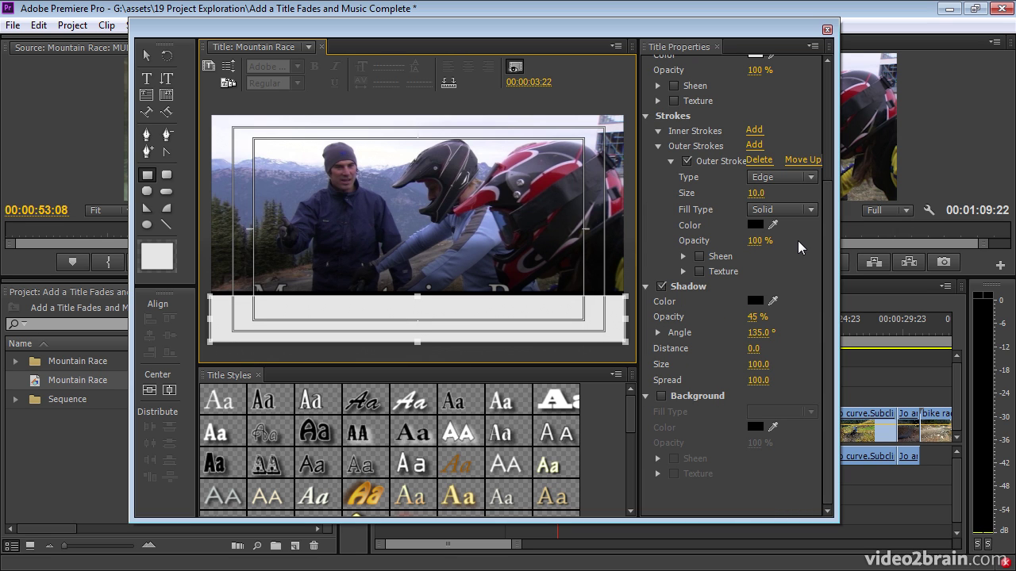
left_click(687, 161)
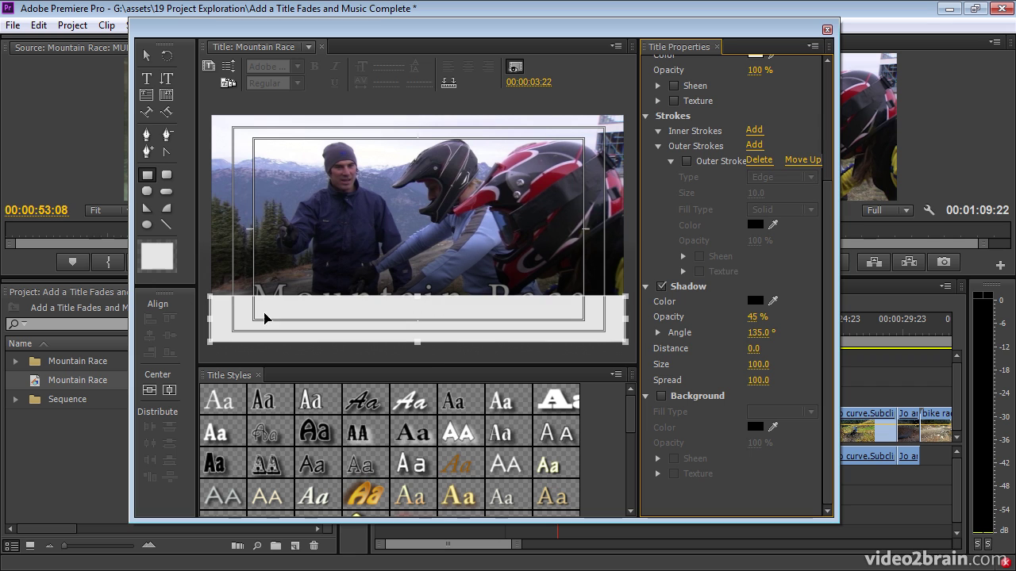
Give the band a Linear Gradient fill with one colour stop at 0% opacity.
left_click_drag(826, 305, 831, 164)
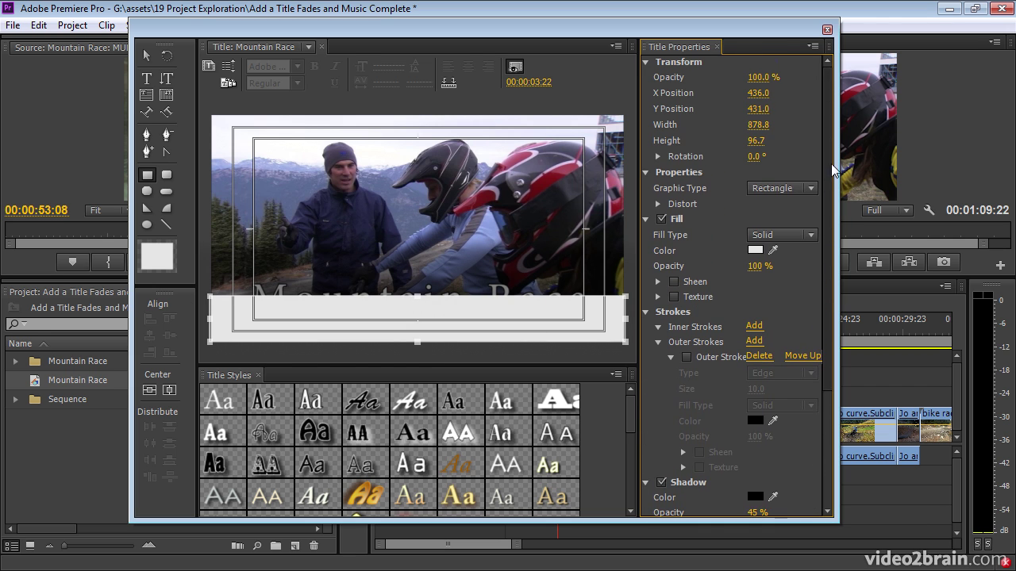
left_click(781, 237)
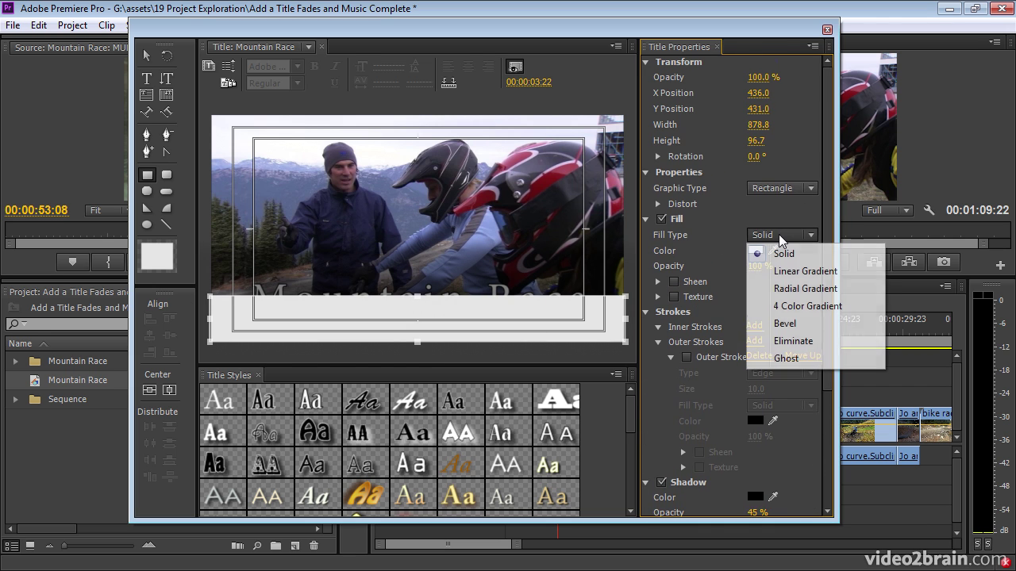
left_click(787, 272)
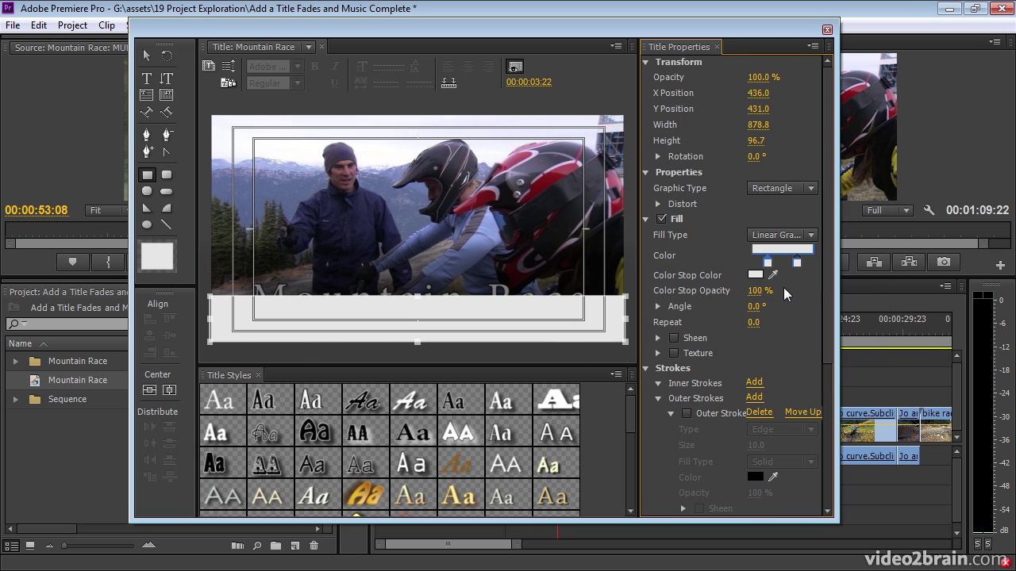
left_click(797, 263)
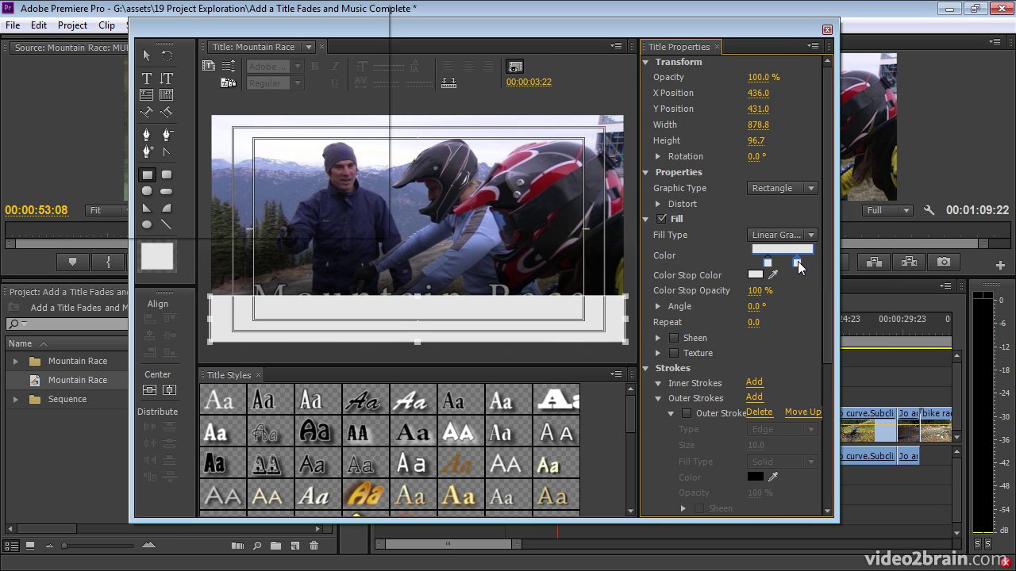
double_click(797, 263)
left_click(684, 230)
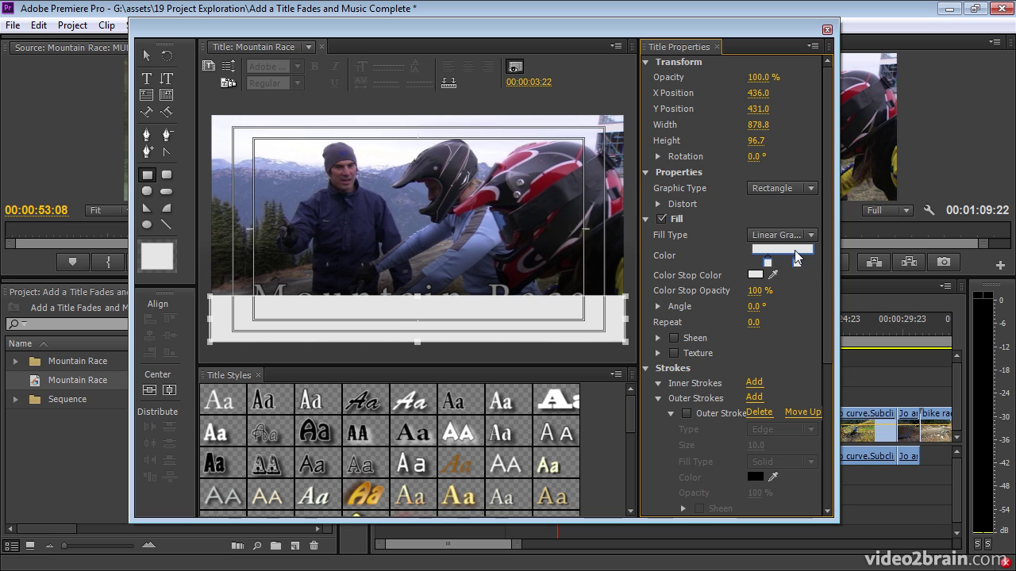
left_click_drag(756, 290, 714, 291)
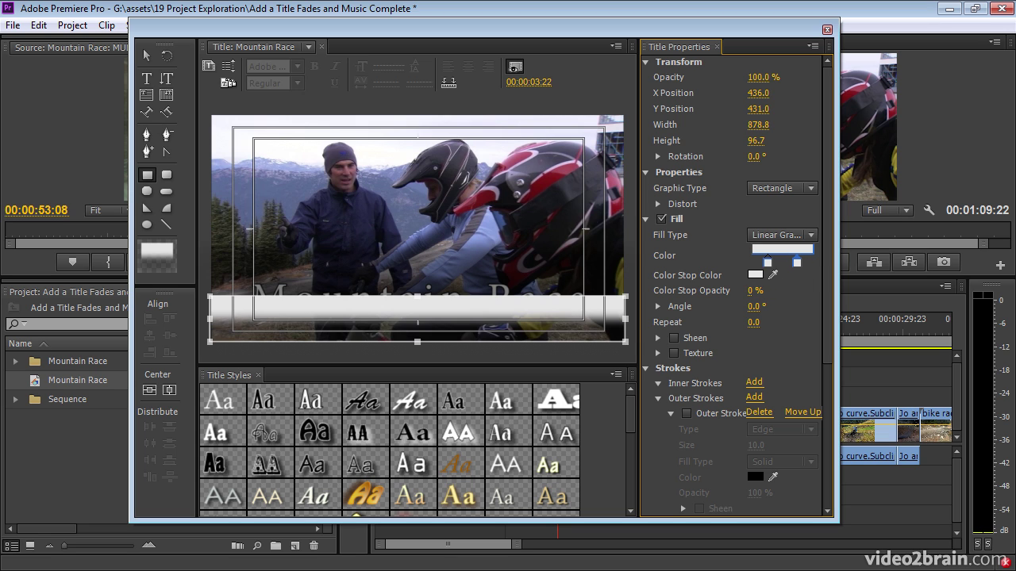
key("ctrl+z")
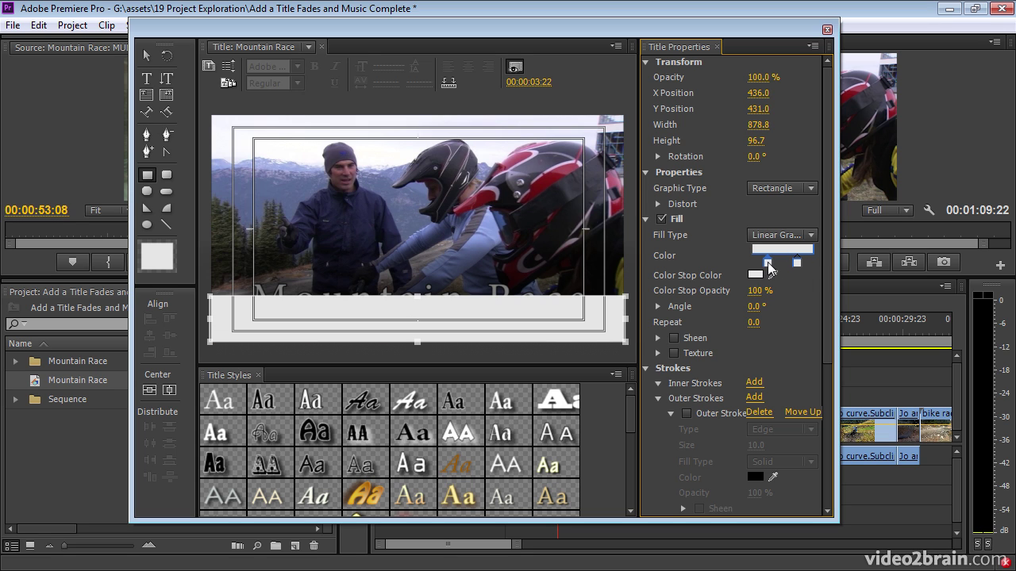
left_click_drag(756, 290, 715, 291)
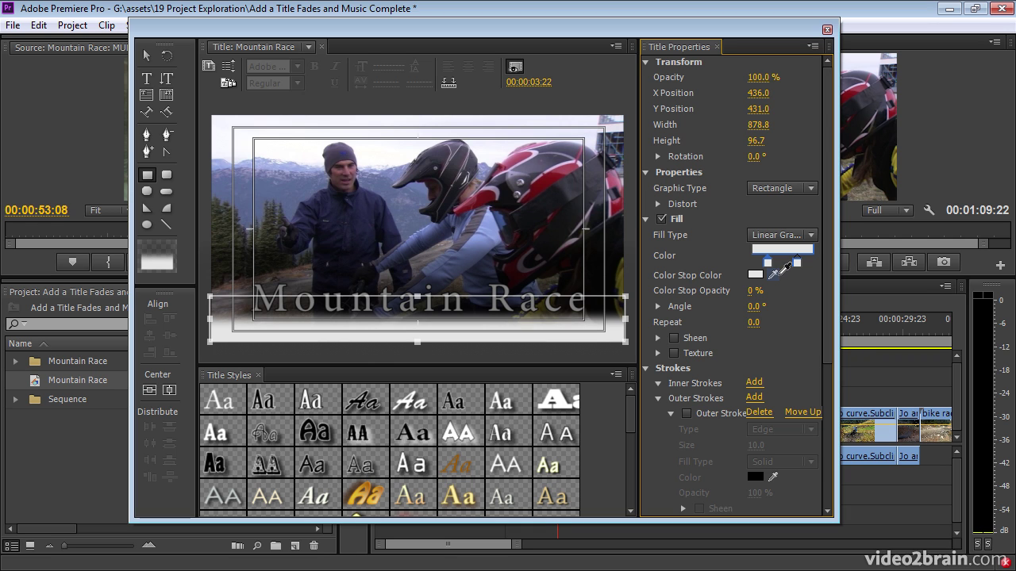
Sample a navy colour from the video for the right gradient stop and nudge it left.
left_click_drag(769, 265, 378, 197)
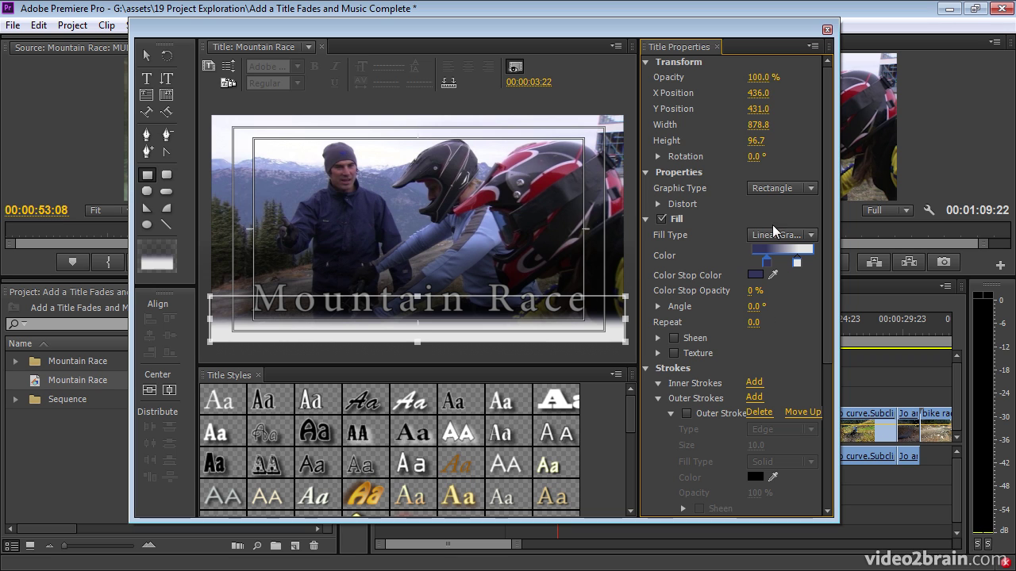
left_click(797, 264)
mouse_move(773, 274)
left_mouse_down()
mouse_move(373, 207)
mouse_move(378, 195)
mouse_move(365, 208)
left_mouse_up()
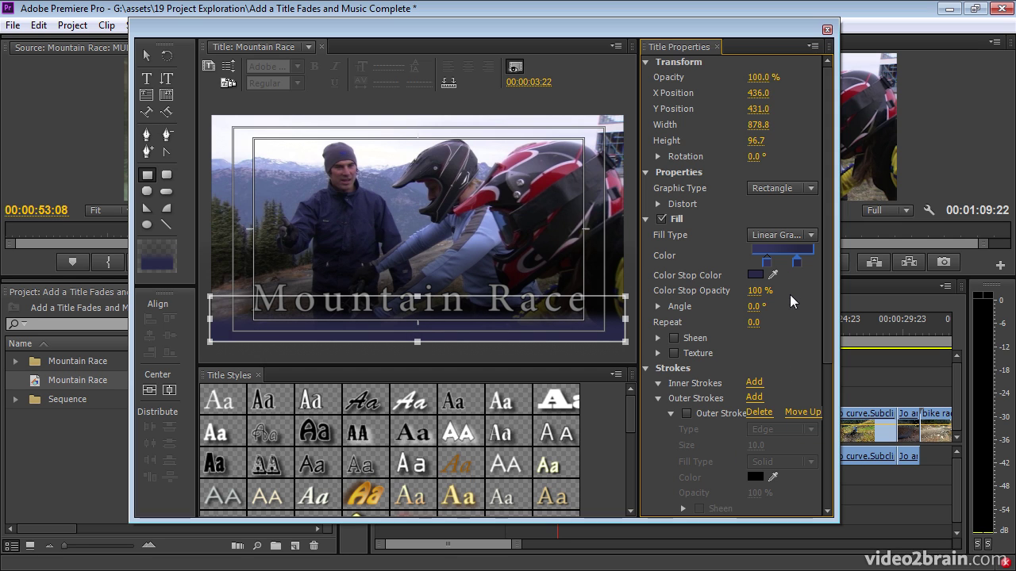
mouse_move(798, 263)
left_mouse_down()
mouse_move(783, 269)
mouse_move(790, 275)
left_mouse_up()
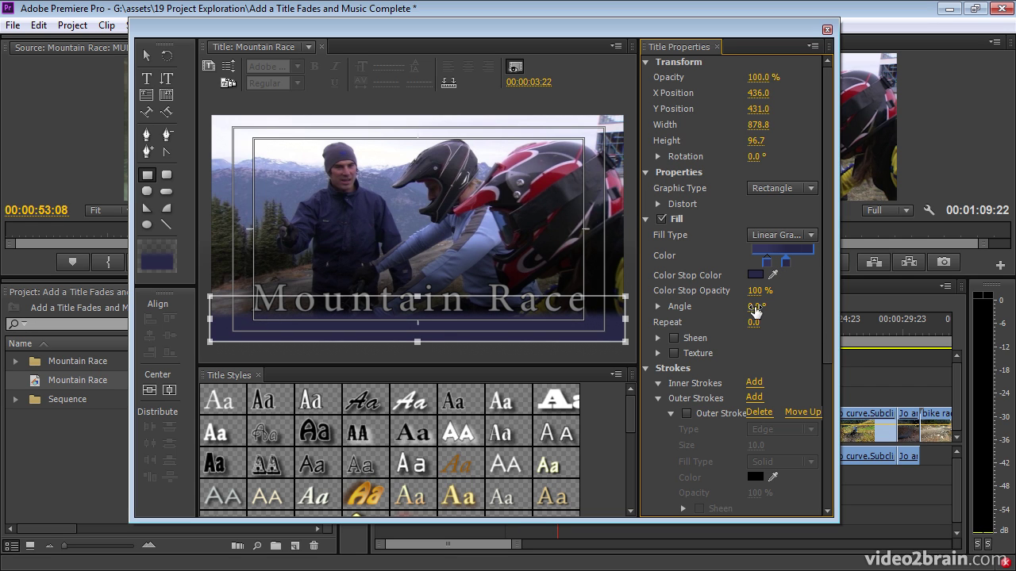
left_click(146, 55)
left_click(316, 198)
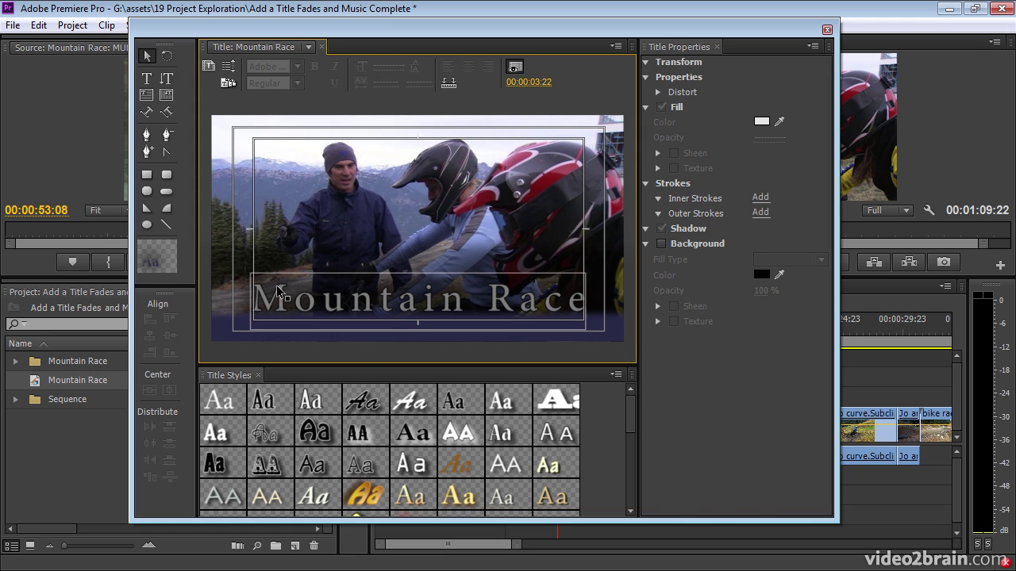
Move the Mountain Race text in front of the band with Arrange > Bring to Front.
left_click(297, 301)
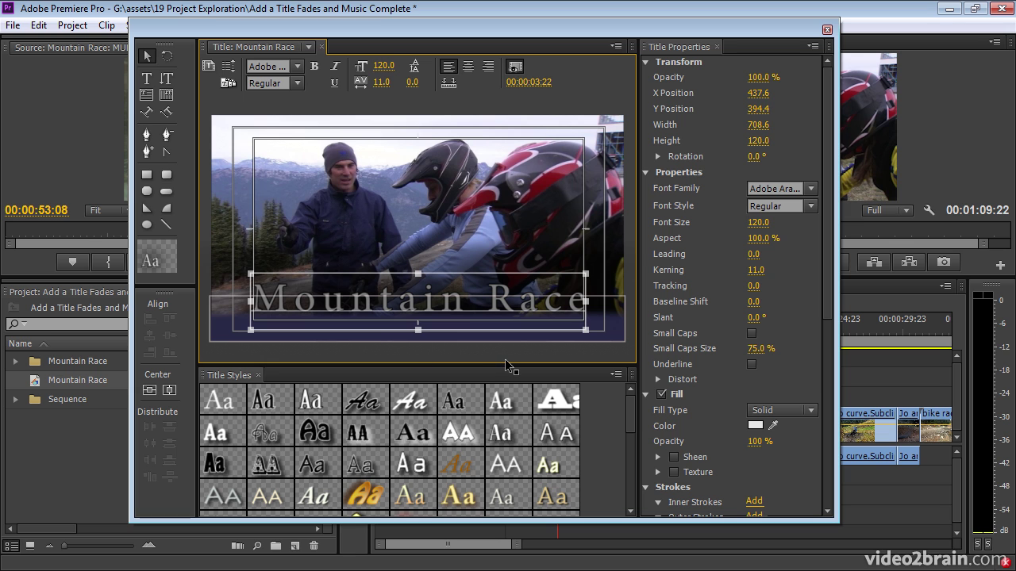
right_click(565, 302)
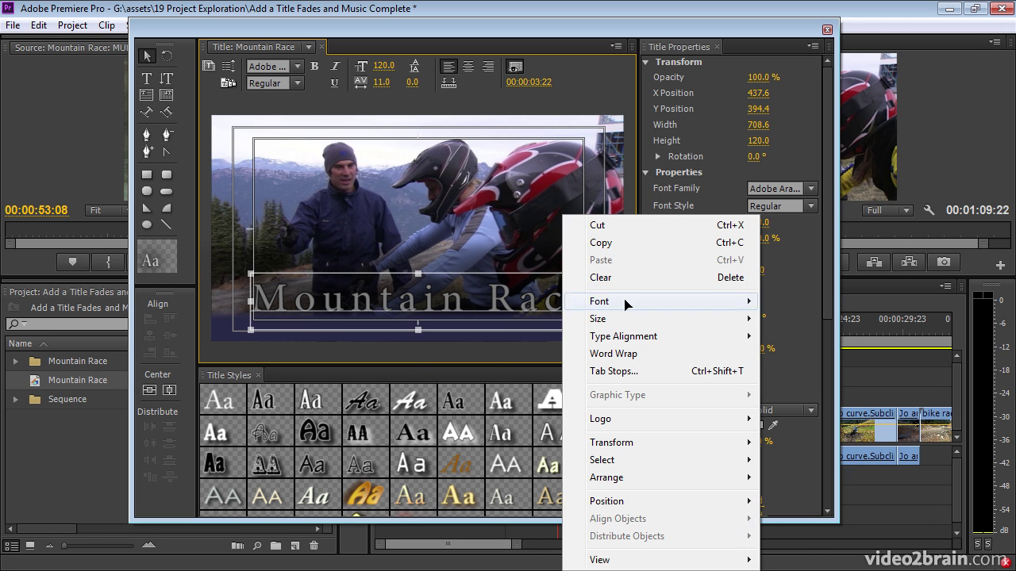
mouse_move(742, 478)
left_click(806, 478)
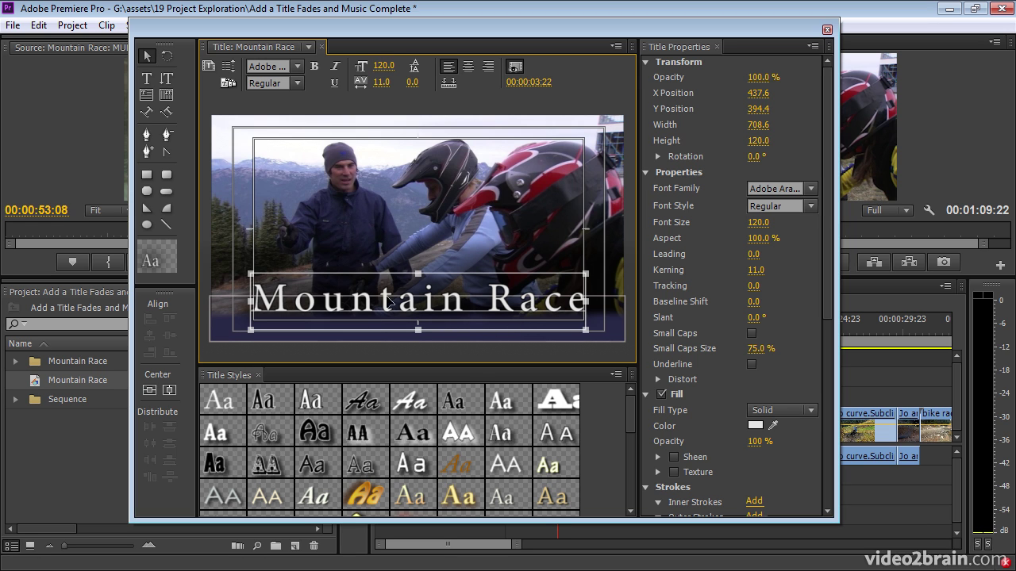
left_click(542, 219)
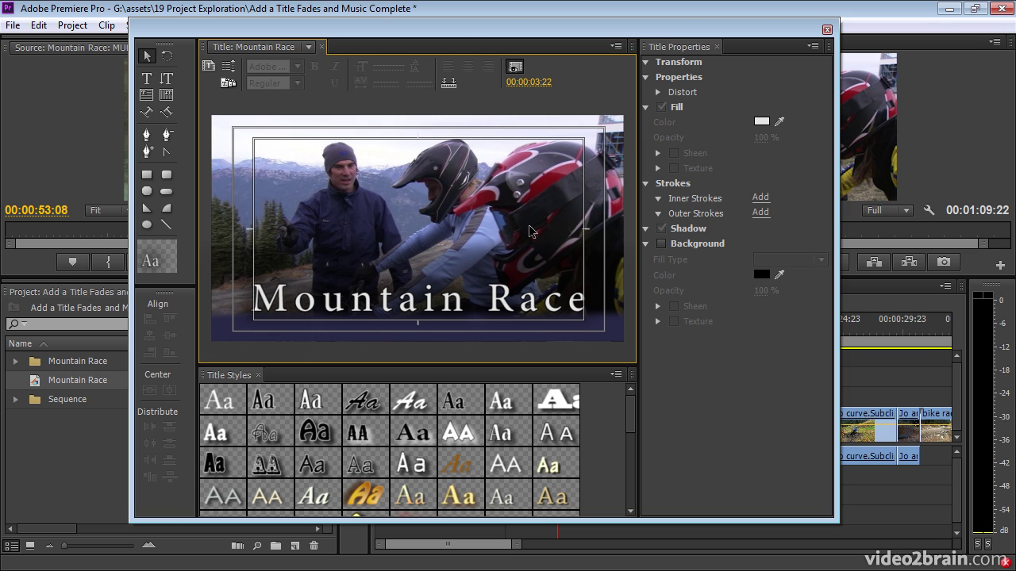
Drop the Mountain Race title onto Video 2, check General preferences, and scrub to preview.
left_click(827, 30)
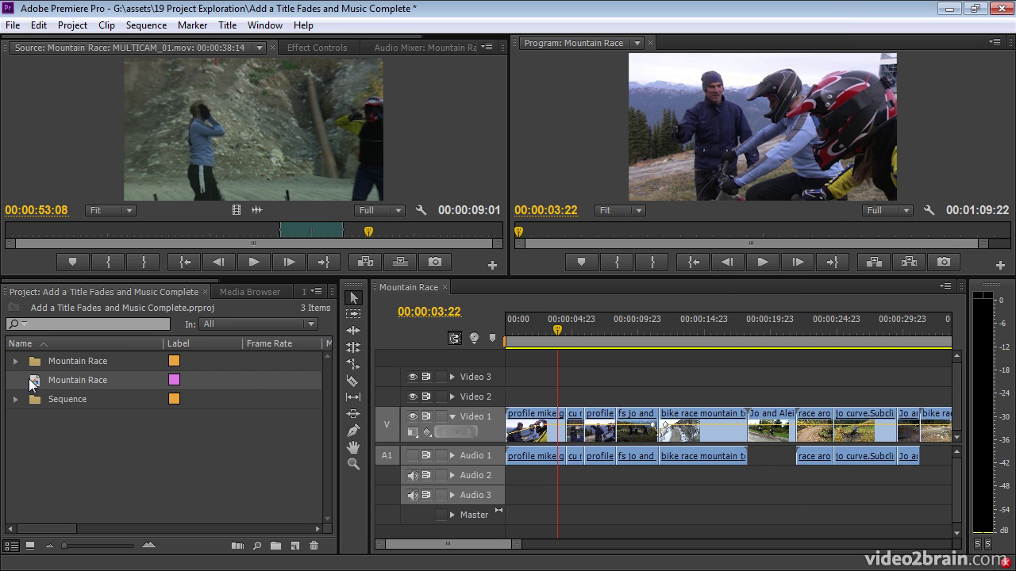
left_click_drag(32, 385, 540, 397)
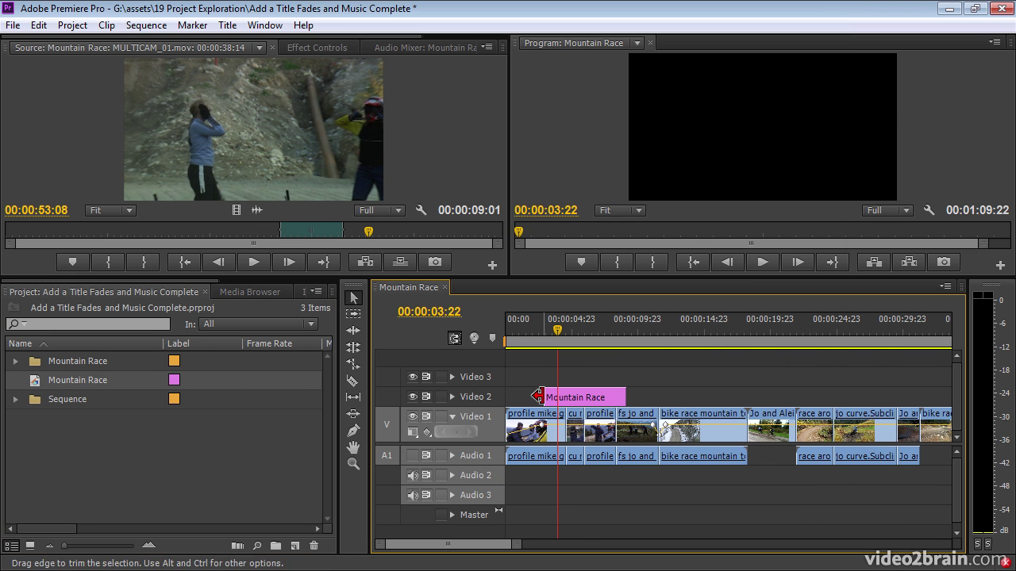
left_click(38, 24)
mouse_move(225, 416)
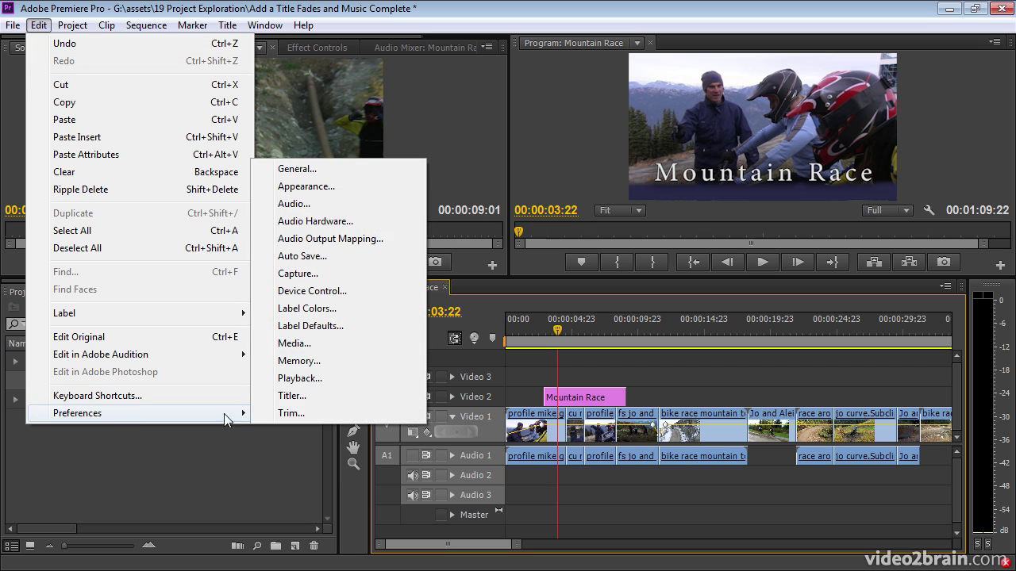
left_click(347, 169)
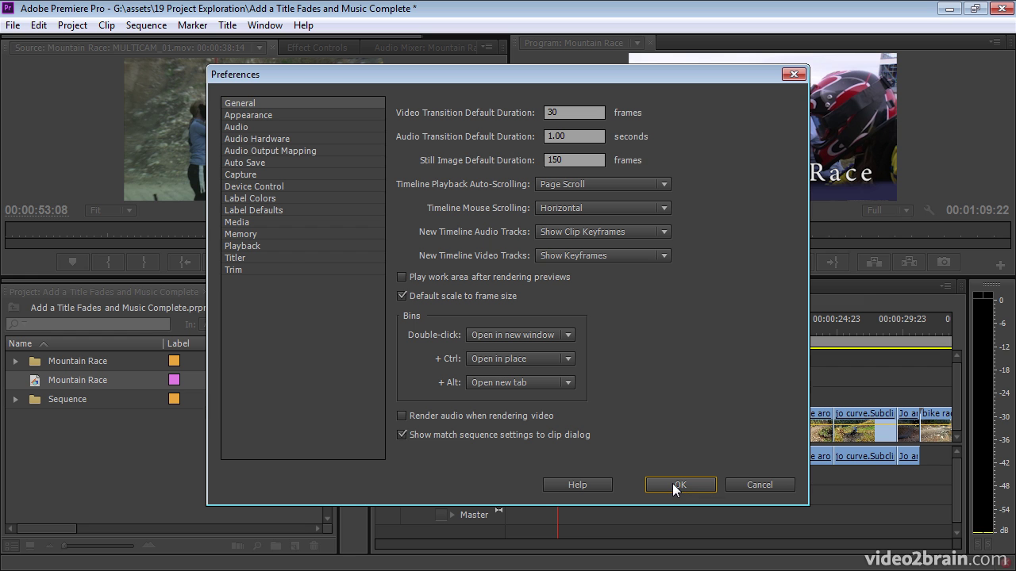
left_click(752, 486)
left_click_drag(508, 310, 559, 330)
Expand Video 2, add two opacity keyframes to the Mountain Race title, and drag the first down for a fade-in.
left_click(453, 396)
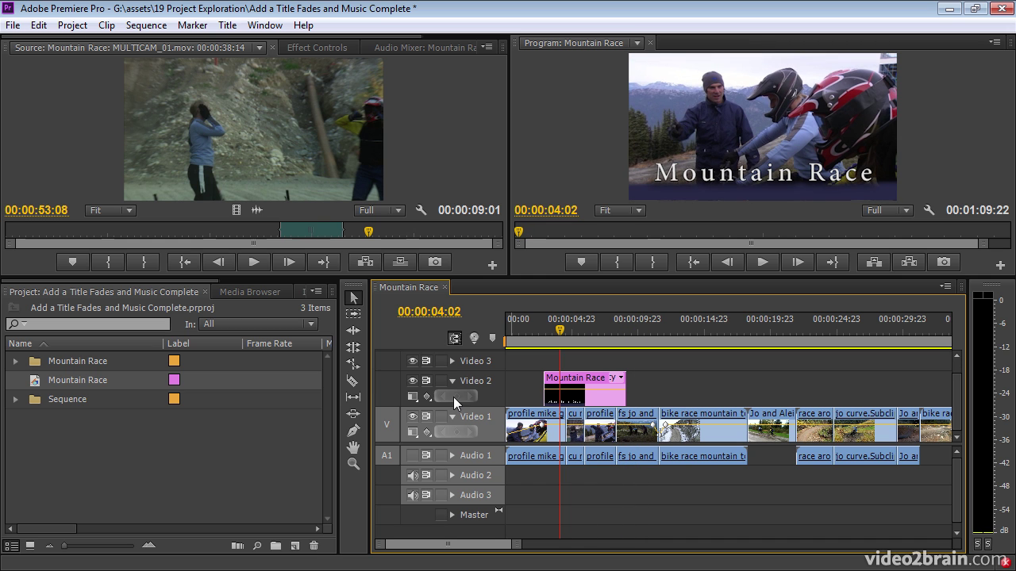
key("equal")
key("equal")
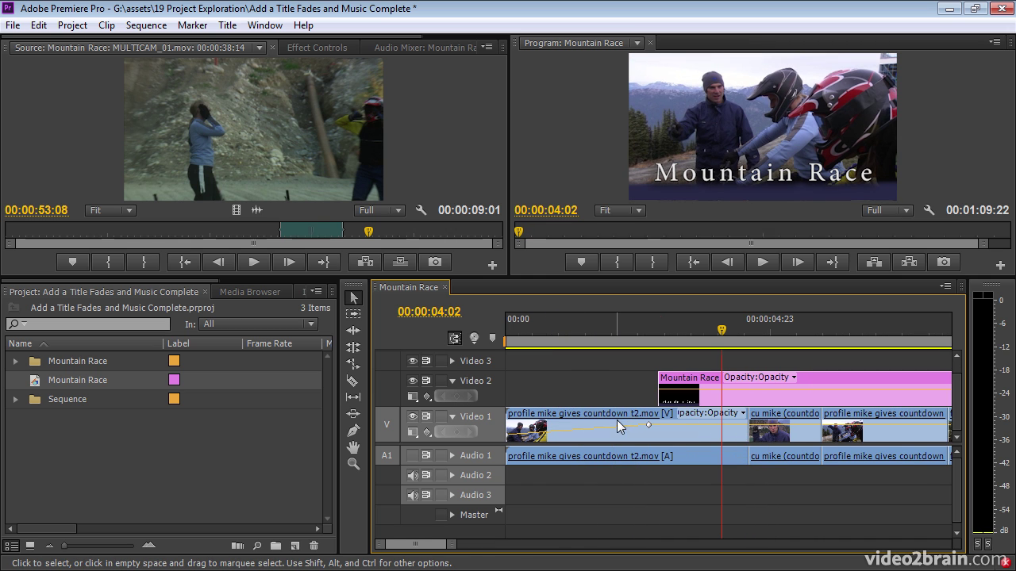
left_click(729, 389, "ctrl")
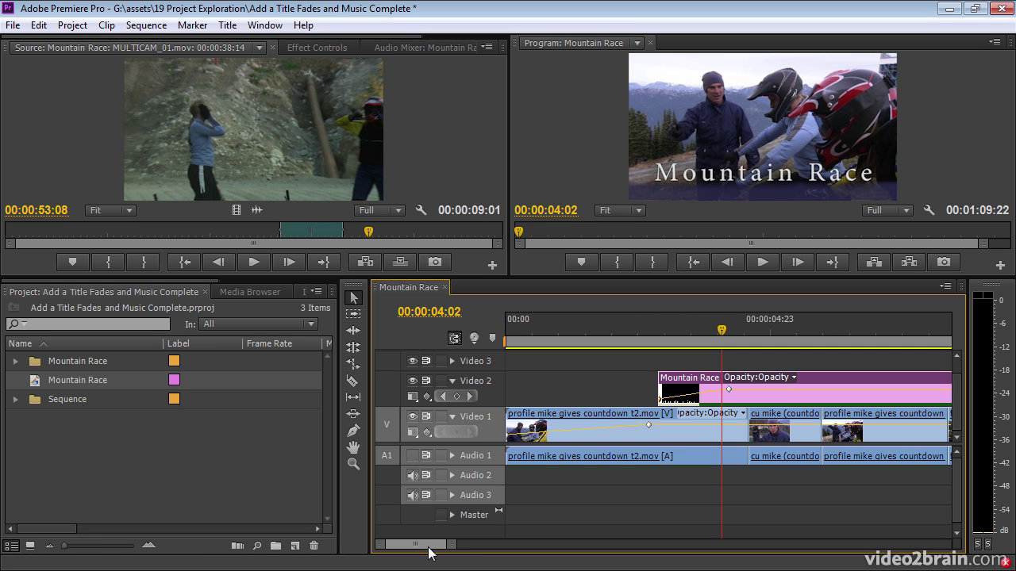
scroll(424, 548, "down", 3)
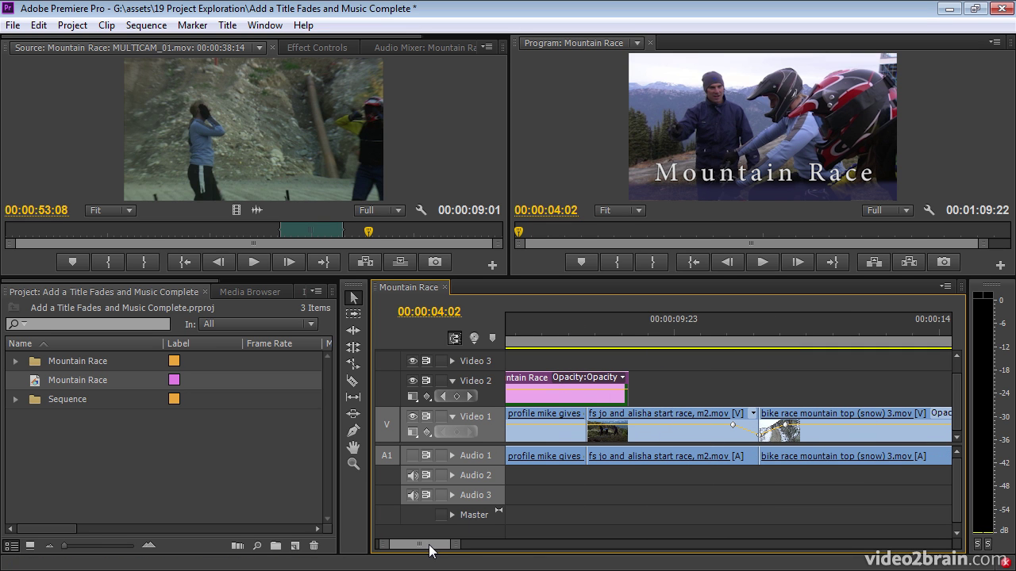
left_click(572, 390, "ctrl")
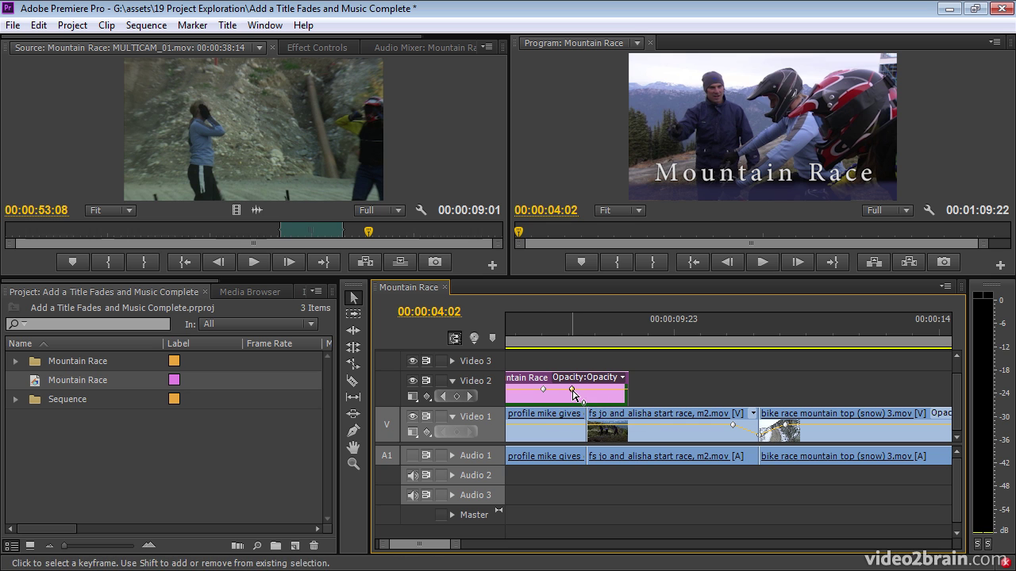
left_click_drag(597, 397, 646, 413)
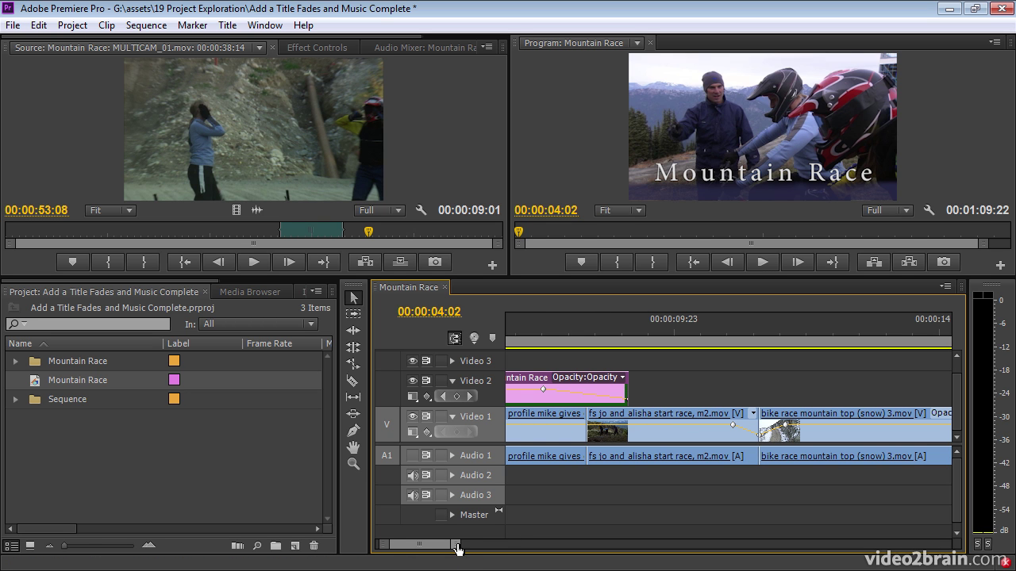
left_click_drag(457, 549, 465, 546)
Play back the title fade-in from the sequence start, then scrub toward the title's end.
left_click(591, 326)
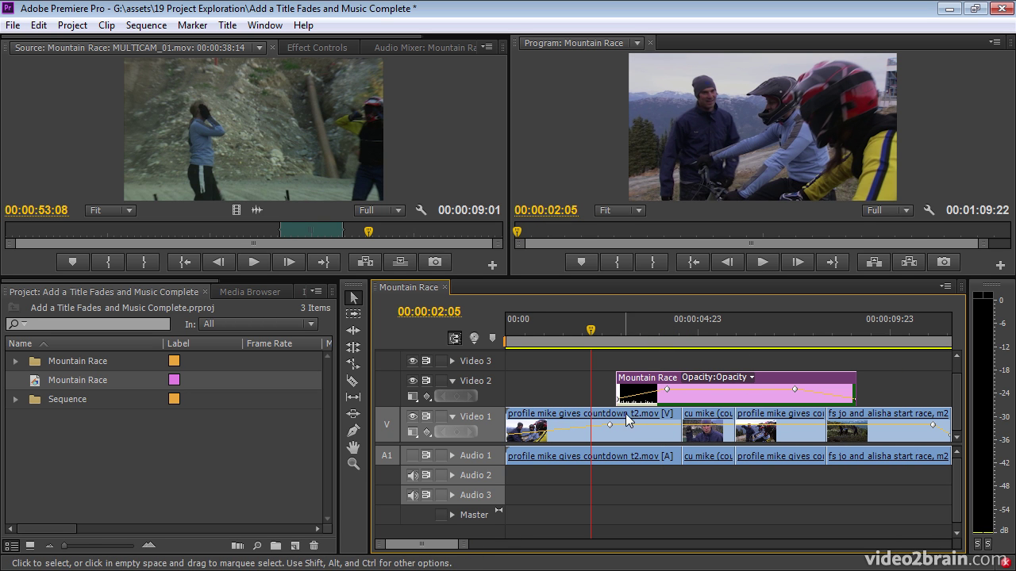
key("Home")
key("space")
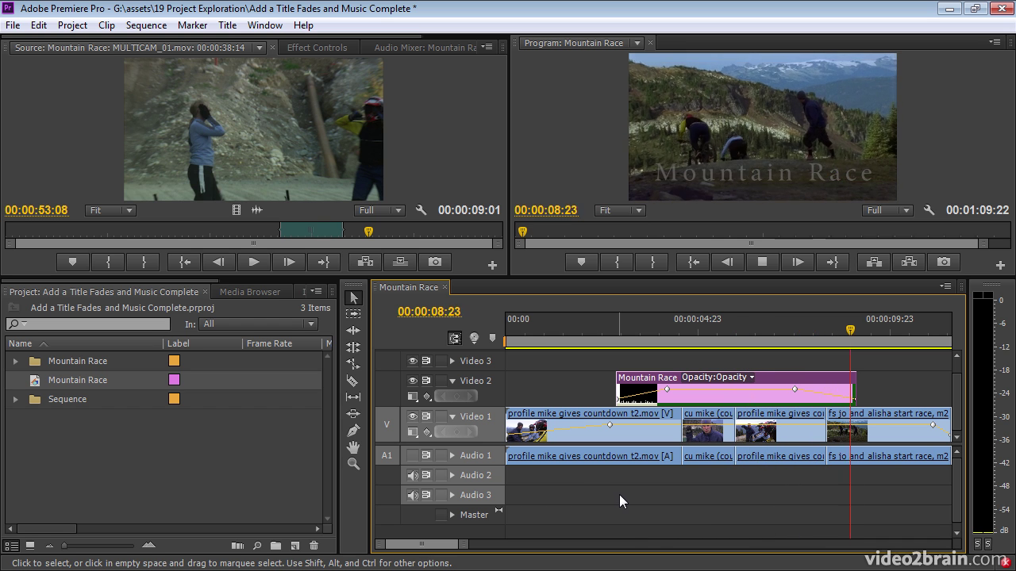
key("space")
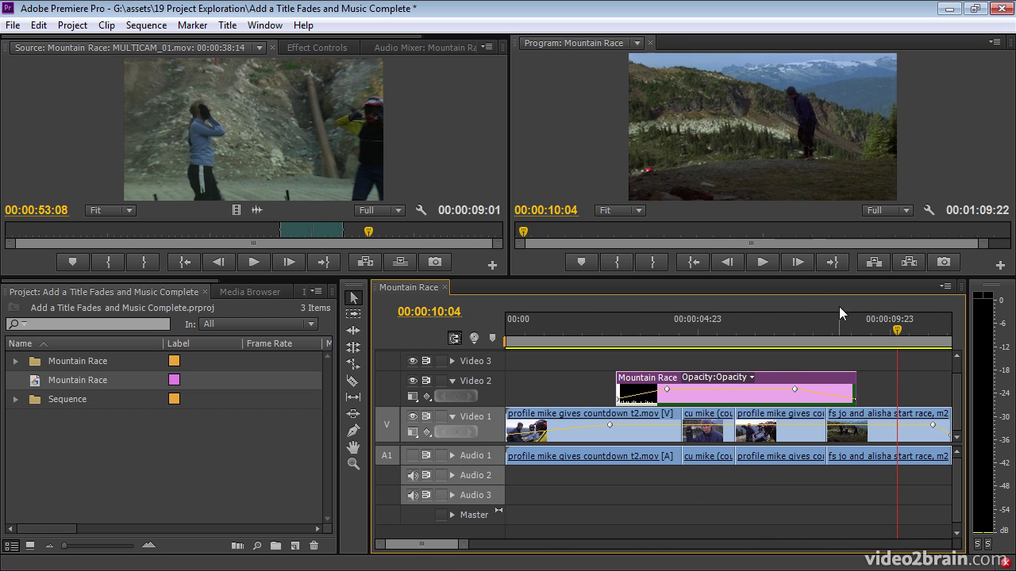
mouse_move(838, 313)
left_mouse_down()
mouse_move(889, 319)
mouse_move(855, 321)
left_mouse_up()
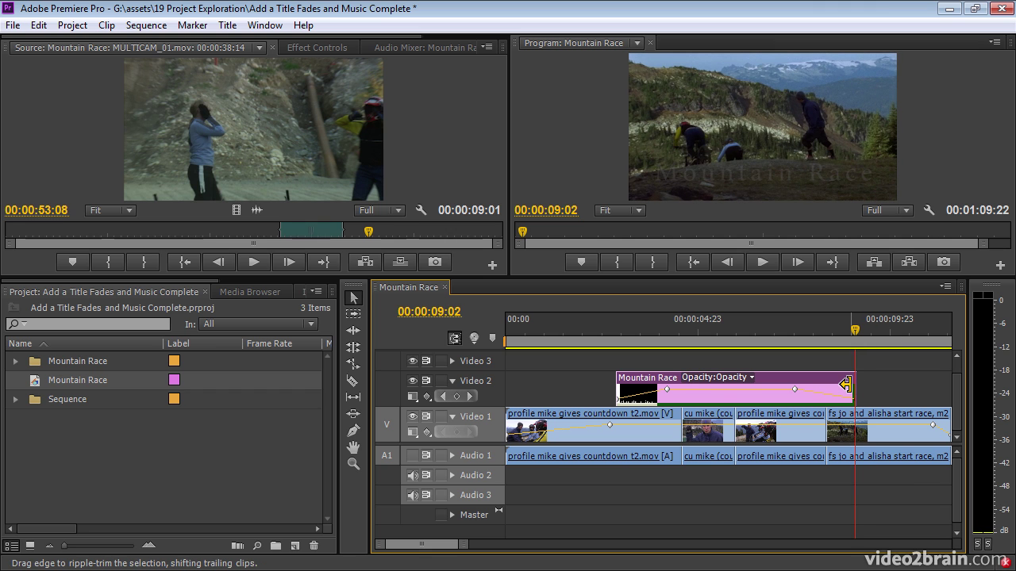
left_click_drag(845, 386, 817, 386)
Add an end keyframe at 0% opacity, move the previous keyframe earlier, and preview the fade-out.
left_click(578, 324)
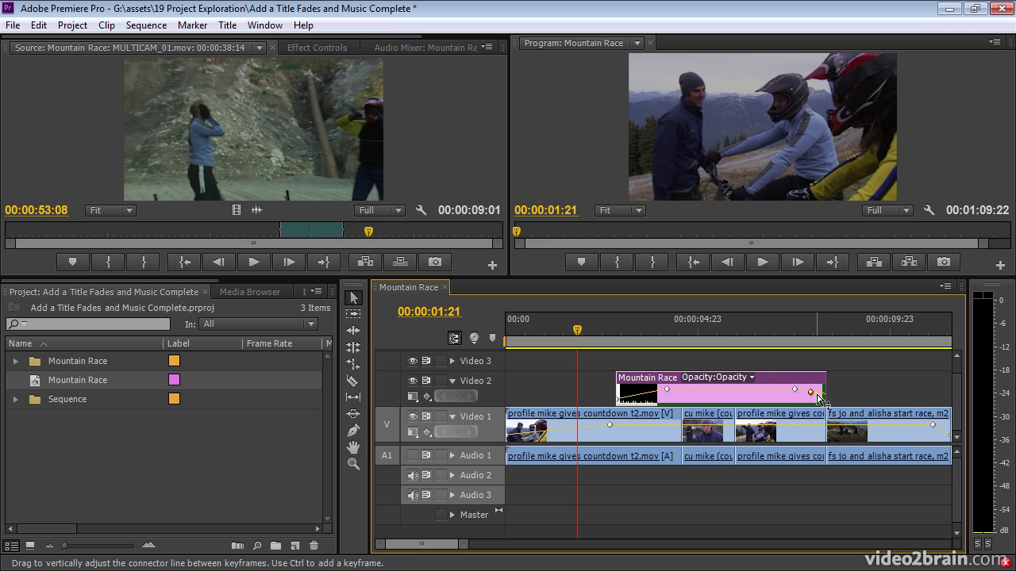
left_click(815, 390, "ctrl")
left_click_drag(815, 390, 819, 402)
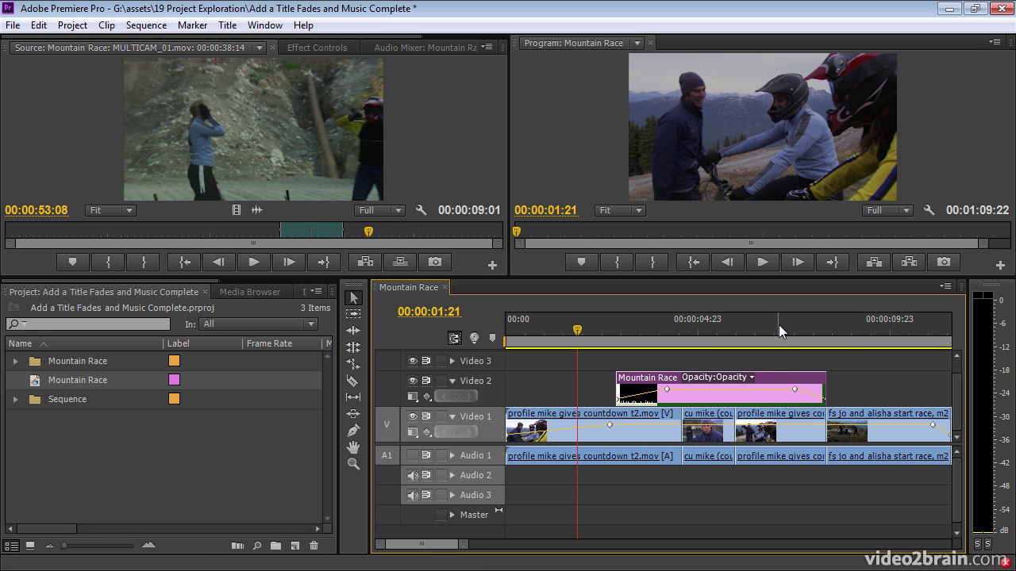
left_click_drag(794, 389, 773, 389)
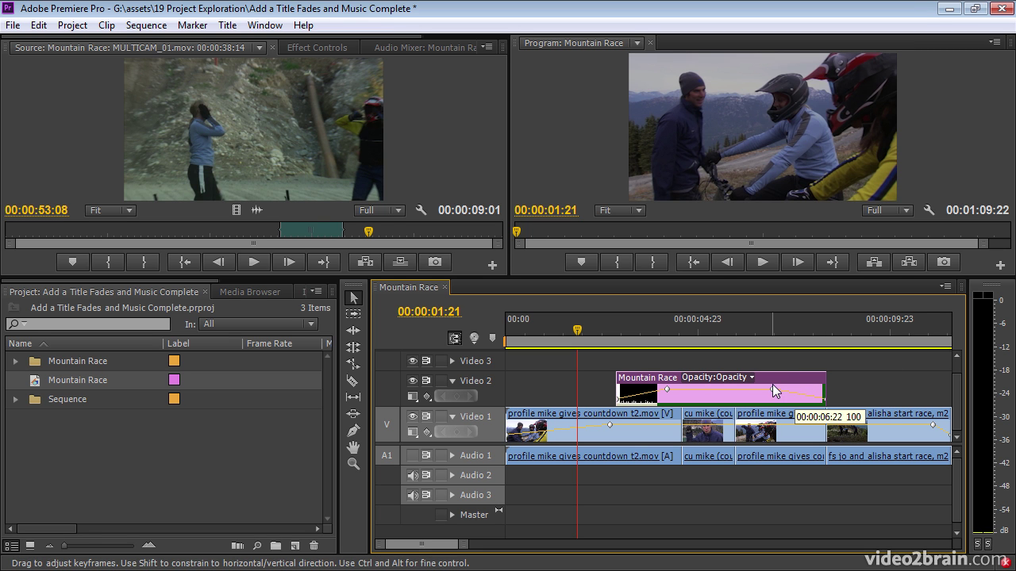
key("space")
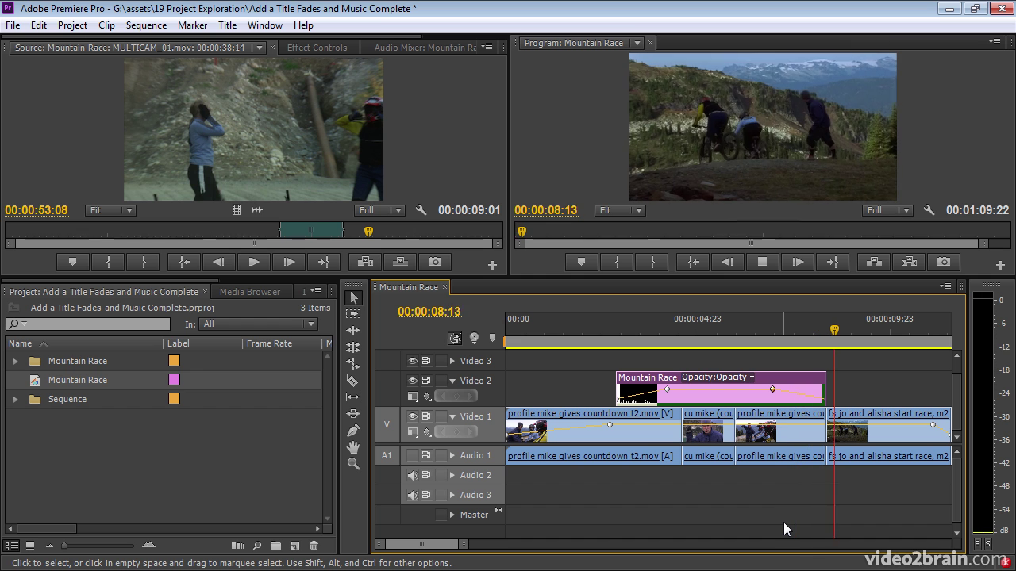
key("space")
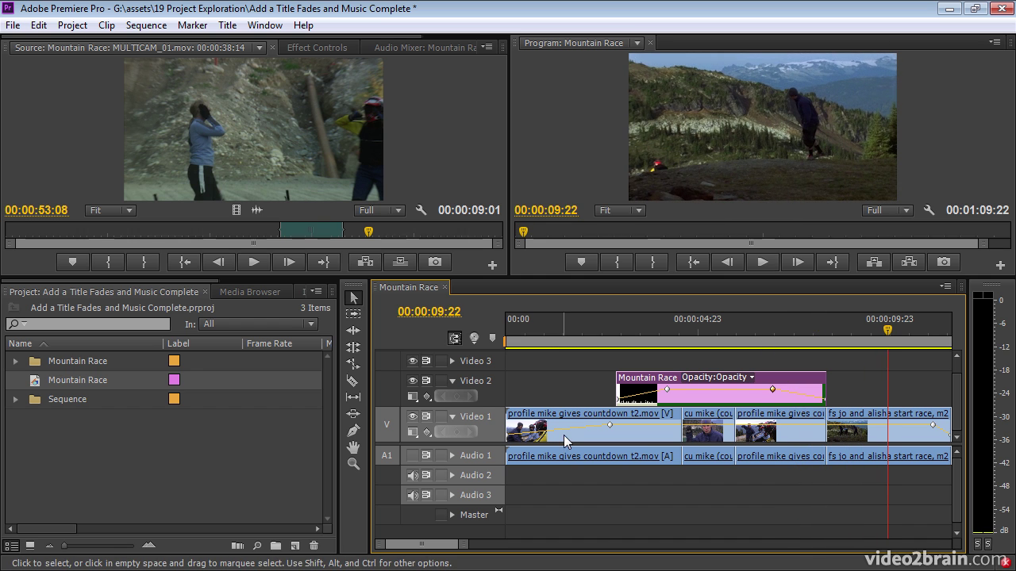
Import Comeback_Open_112006.aif and place it on the Audio 2 track.
double_click(132, 457)
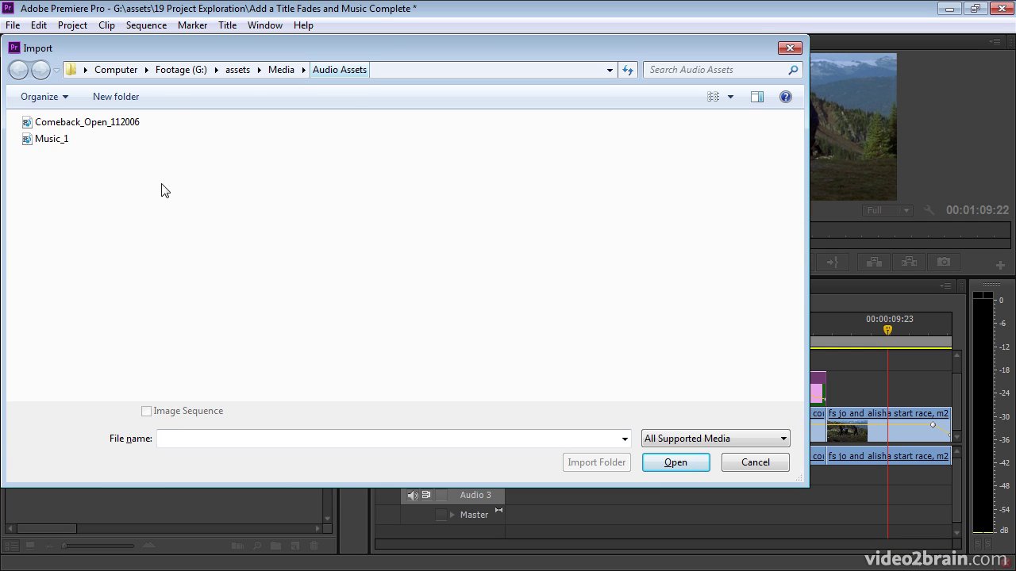
left_click(79, 123)
left_click(666, 463)
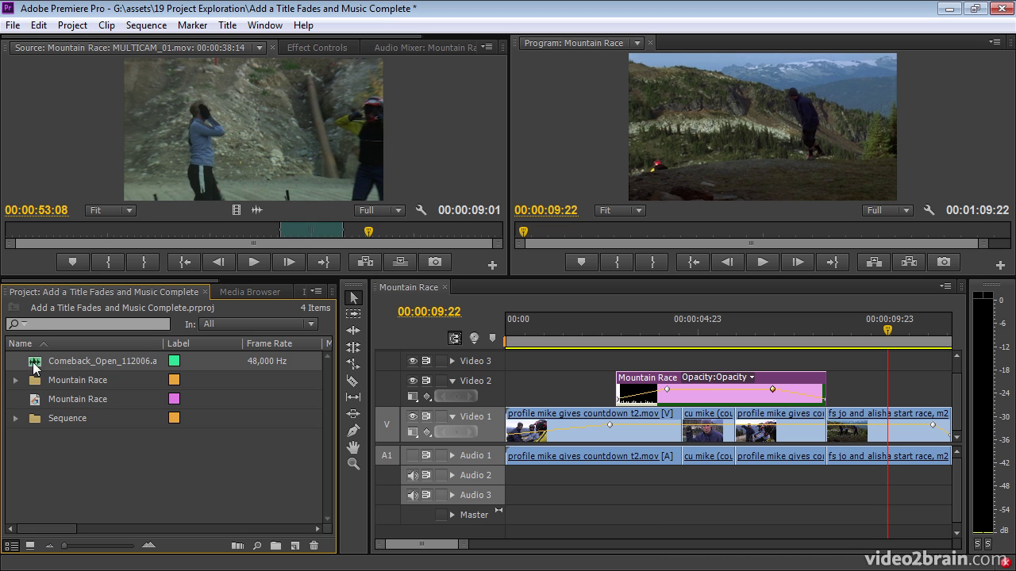
left_click_drag(34, 366, 510, 477)
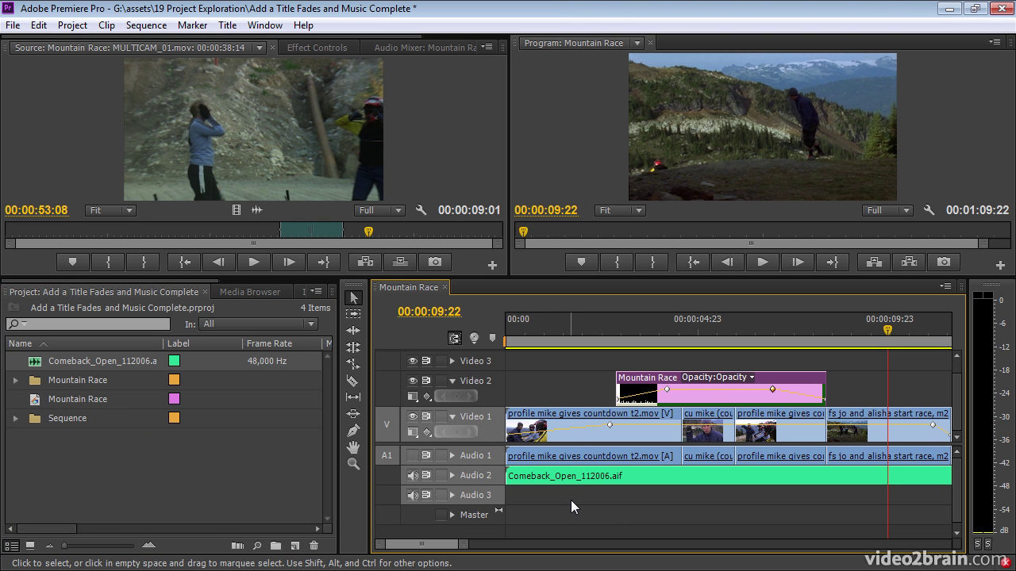
key("backslash")
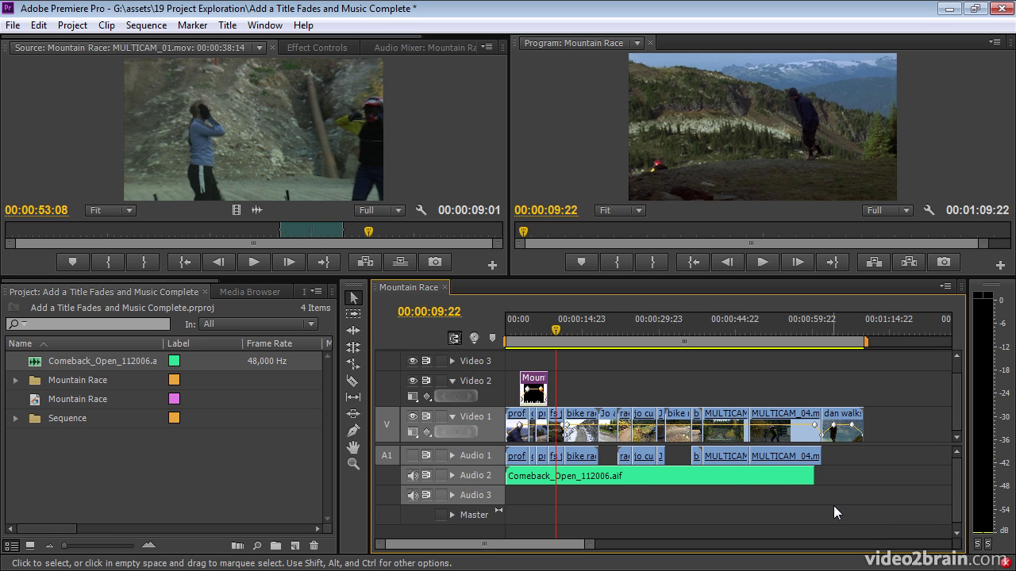
Expand Audio 2 to show the music's volume line and play the sequence to hear it.
left_click(452, 476)
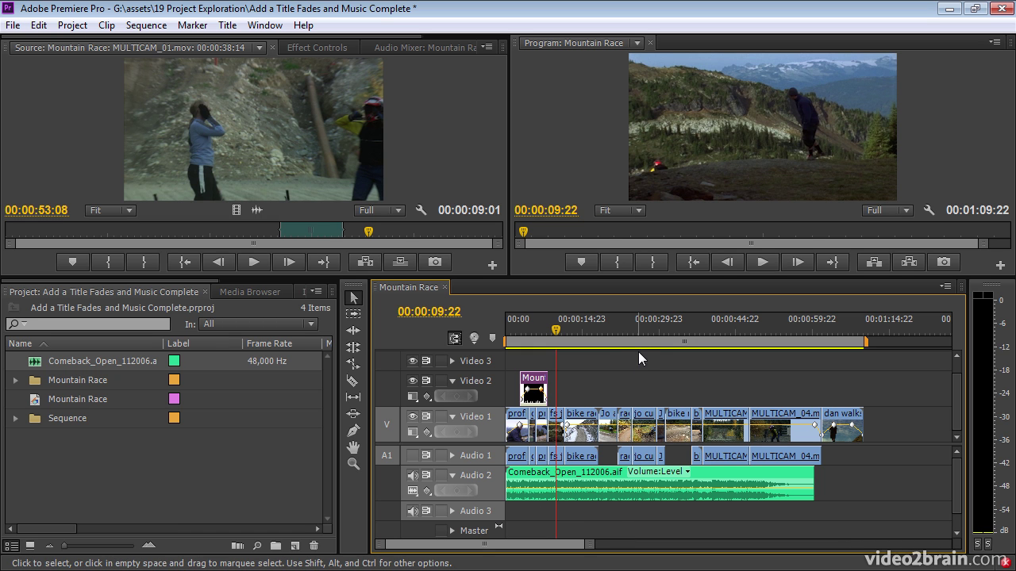
left_click(617, 329)
key("space")
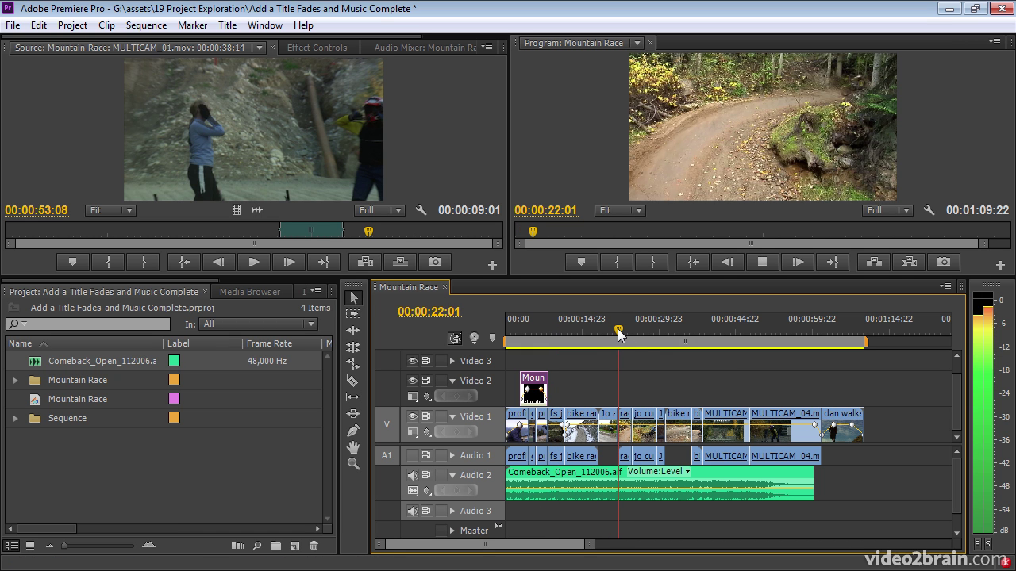
key("space")
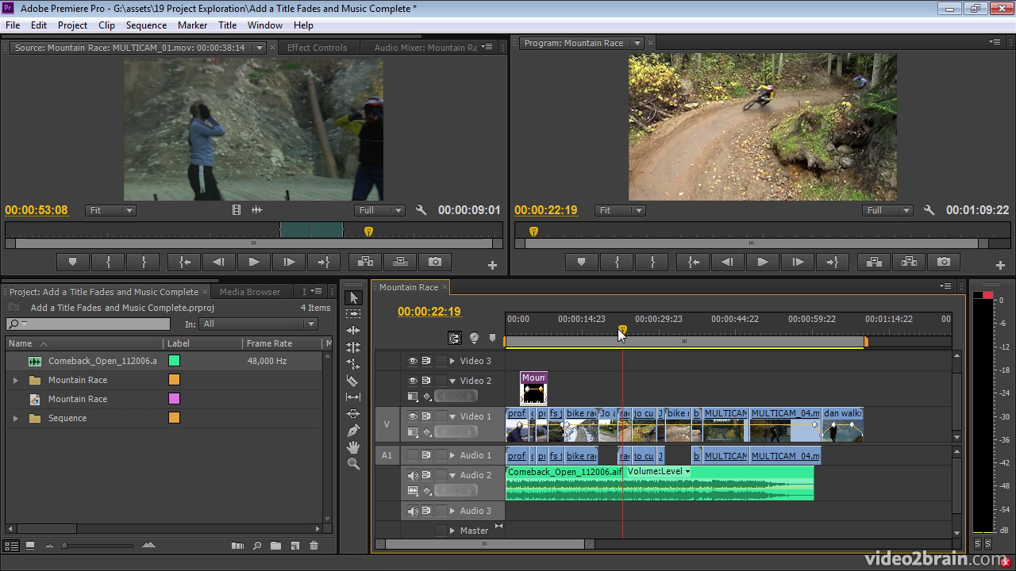
Apply the Audio Gain change to the music clip, preview the new level, and deselect the clip.
right_click(633, 496)
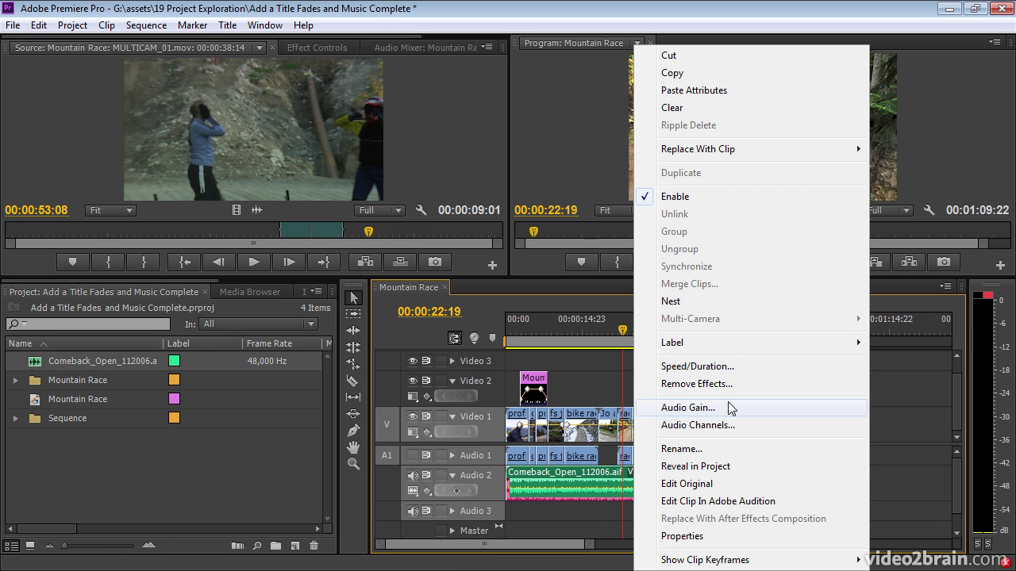
left_click(687, 408)
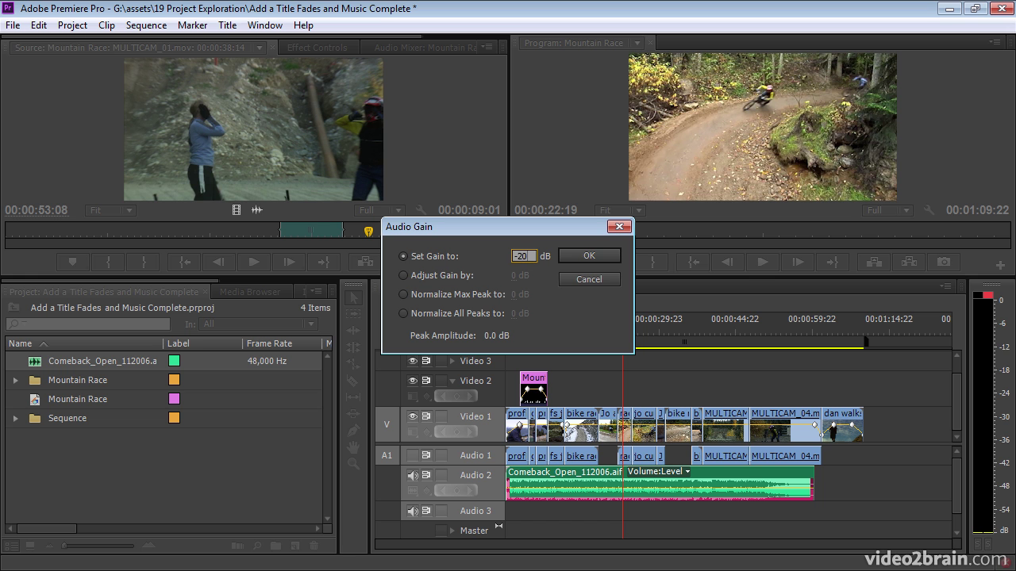
left_click(566, 254)
key("space")
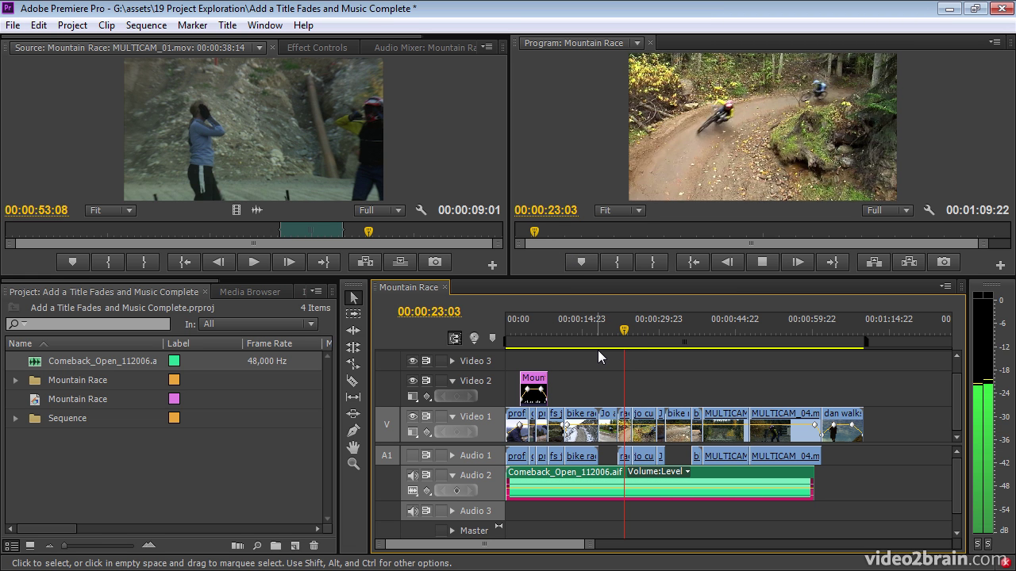
key("space")
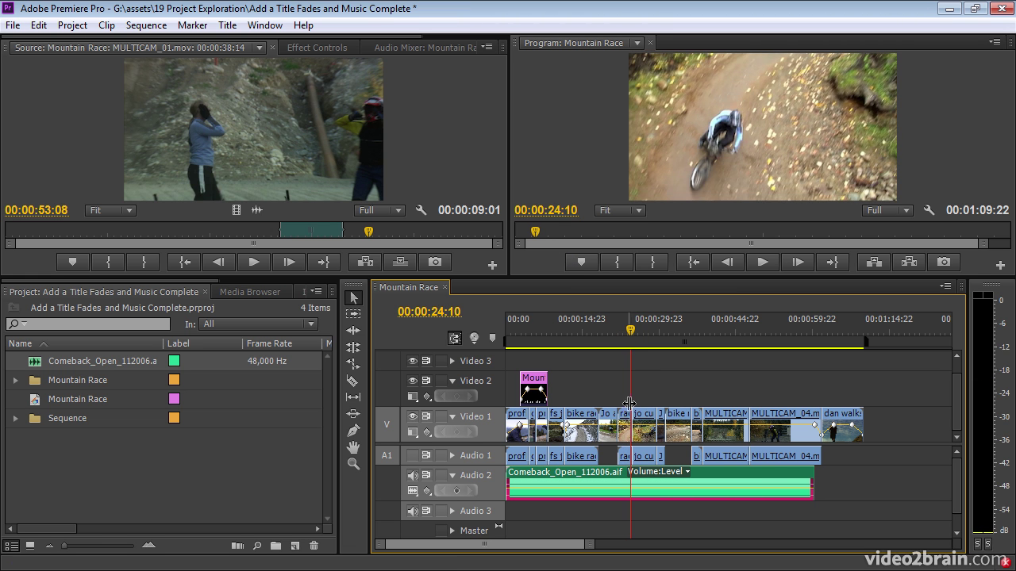
left_click(601, 365)
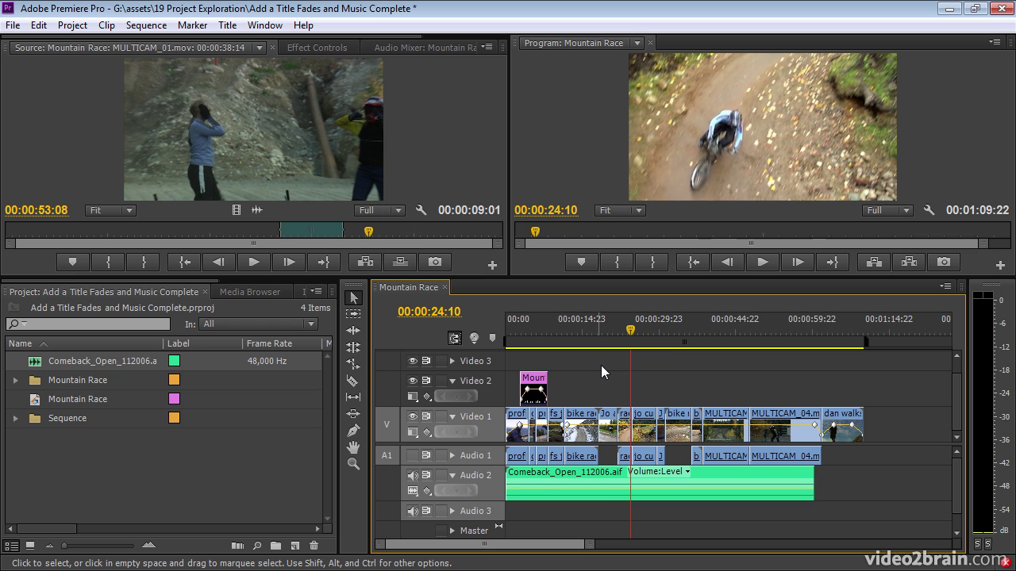
left_click(525, 322)
Move the Comeback music clip so it starts at 00:00:06:05 under the title.
key("=")
key("=")
key("=")
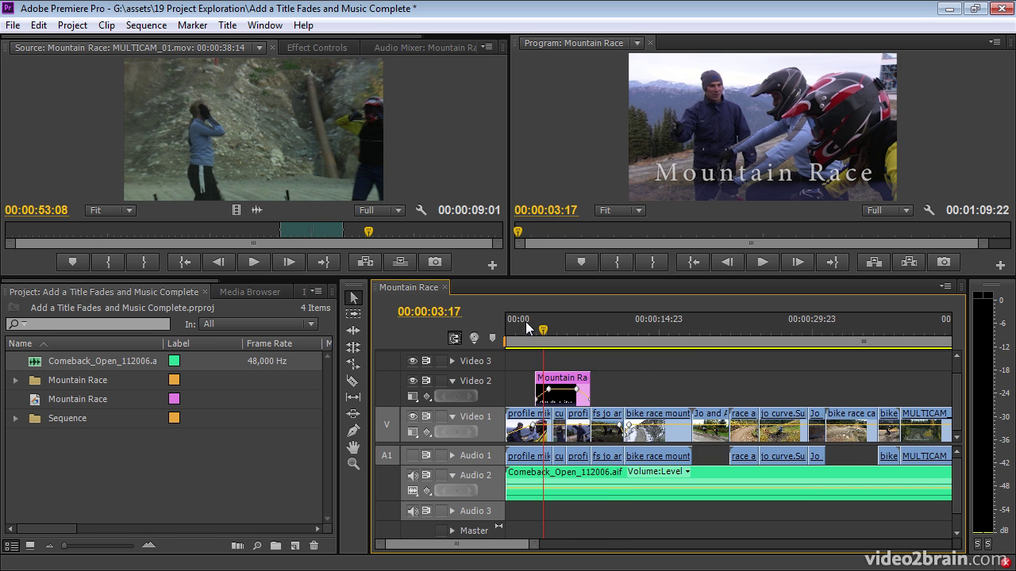
mouse_move(611, 327)
left_mouse_down()
mouse_move(584, 329)
mouse_move(609, 332)
left_mouse_up()
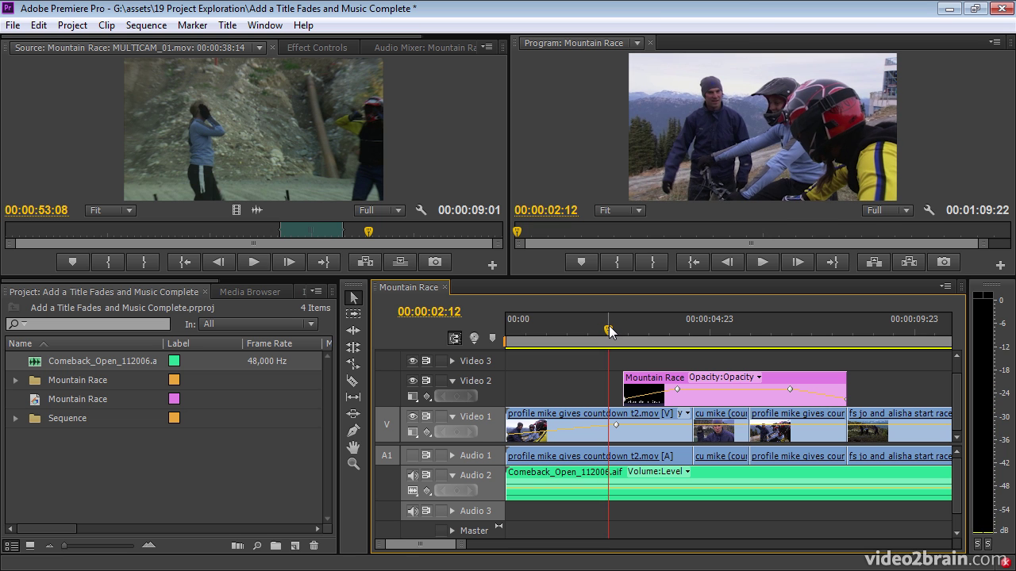
key("-")
key("-")
key("-")
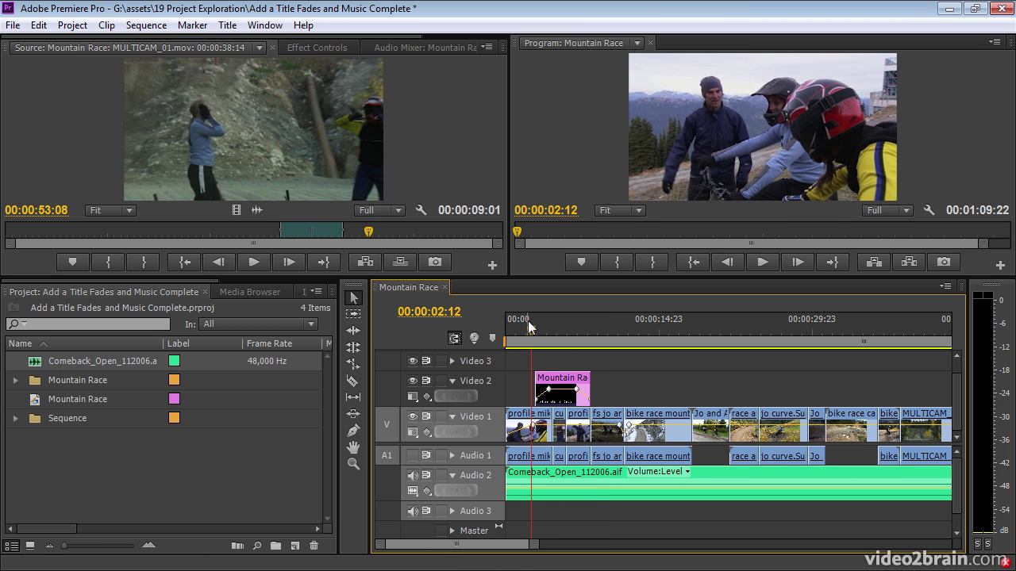
left_click_drag(528, 321, 583, 329)
key("-")
key("-")
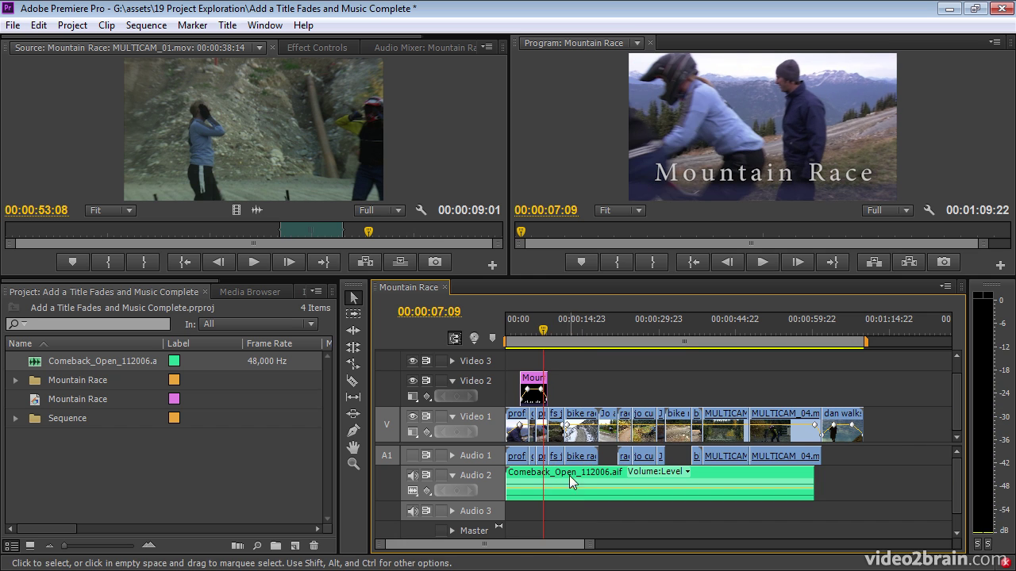
left_click_drag(565, 476, 601, 474)
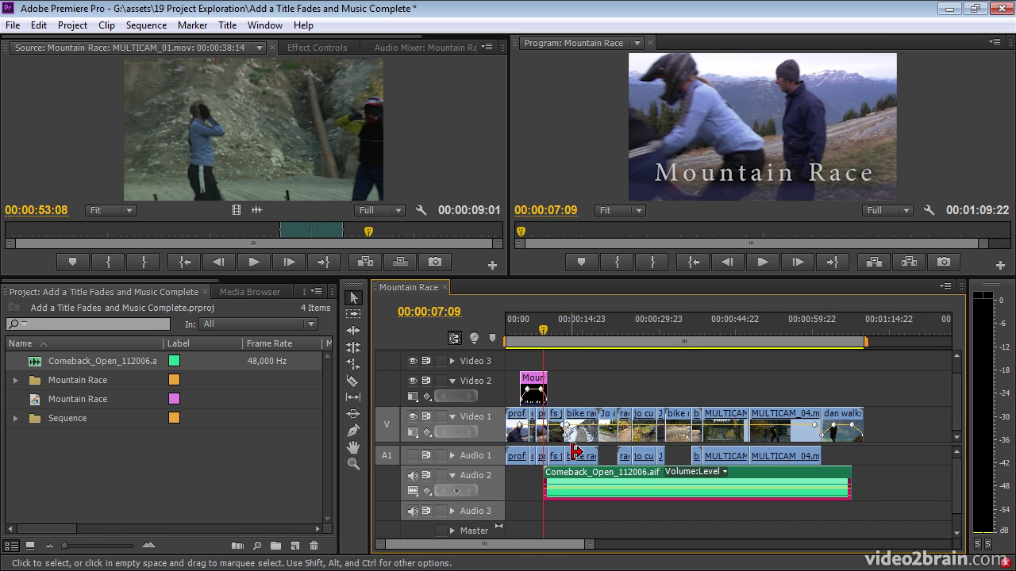
left_click_drag(541, 330, 538, 332)
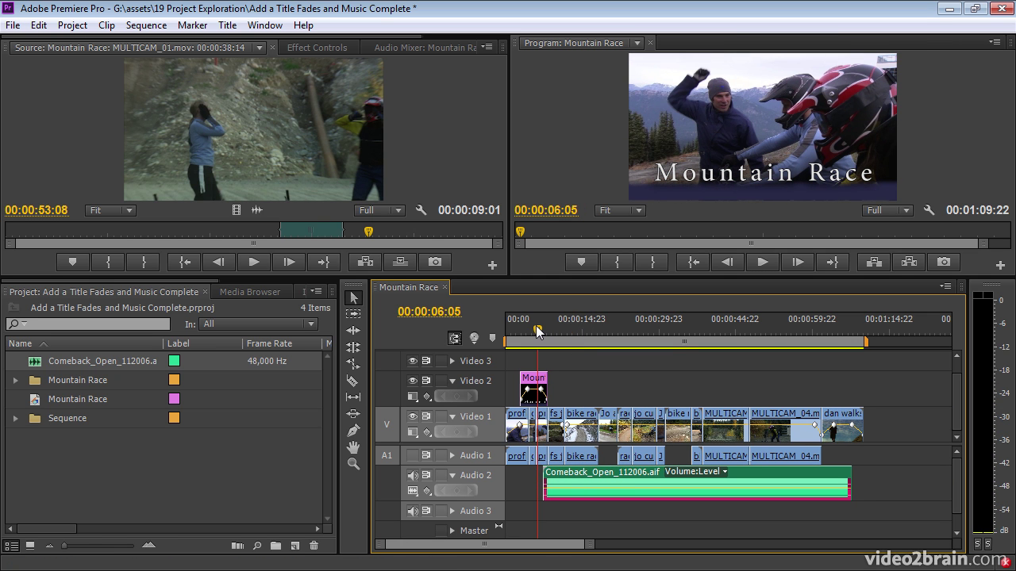
left_click_drag(592, 477, 585, 477)
Add a volume keyframe about two seconds into the music clip.
key("=")
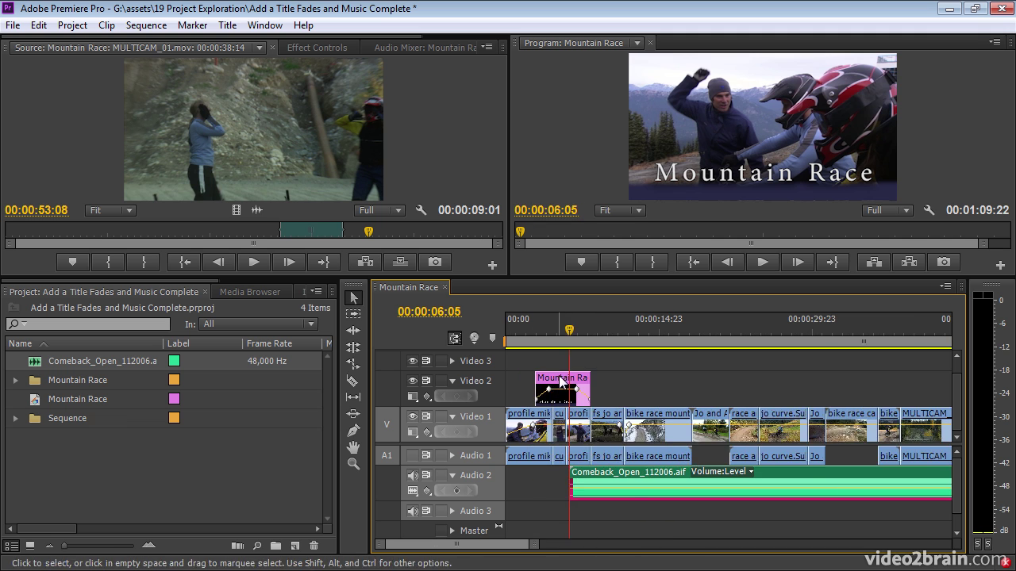
key("=")
key("=")
left_click(736, 326)
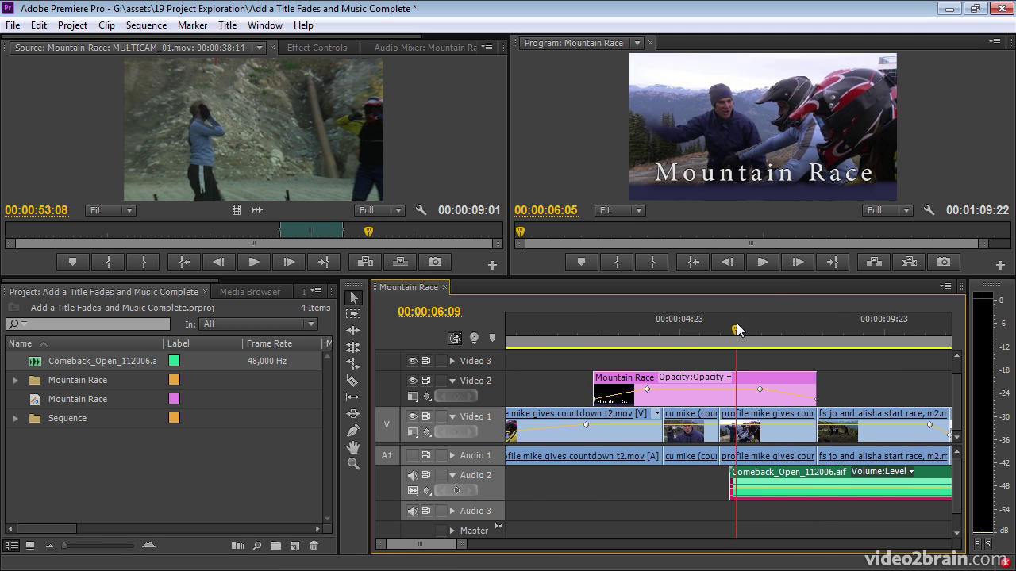
left_click_drag(737, 325, 817, 332)
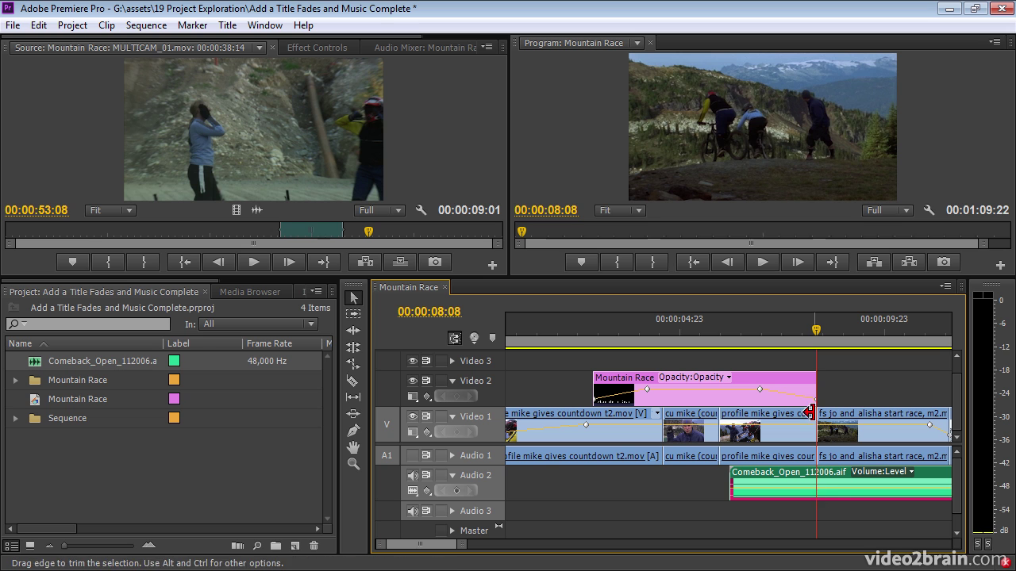
left_click(818, 491, "ctrl")
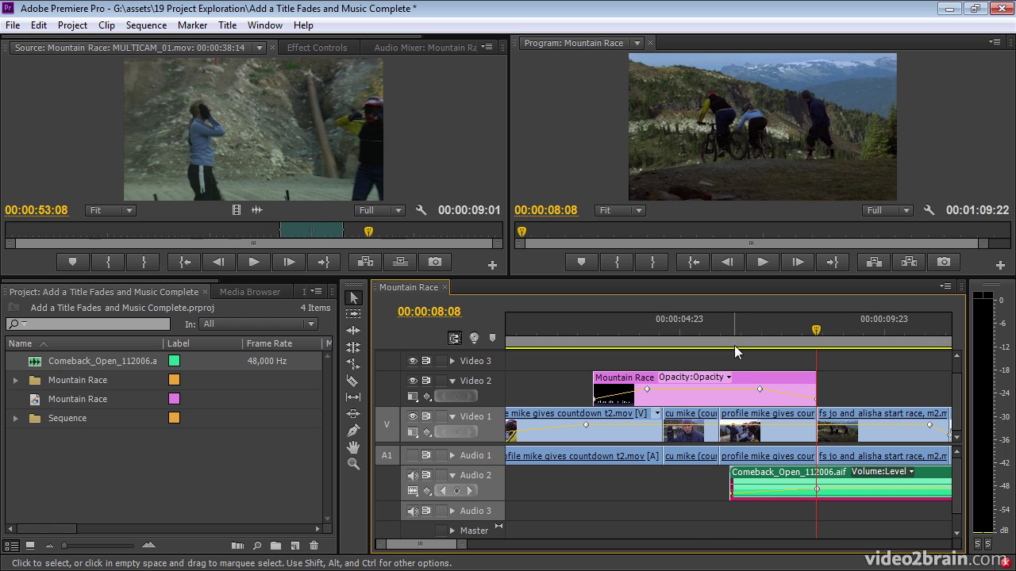
Preview the title with the music coming in, then show the program output full-size.
left_click(721, 330)
key("space")
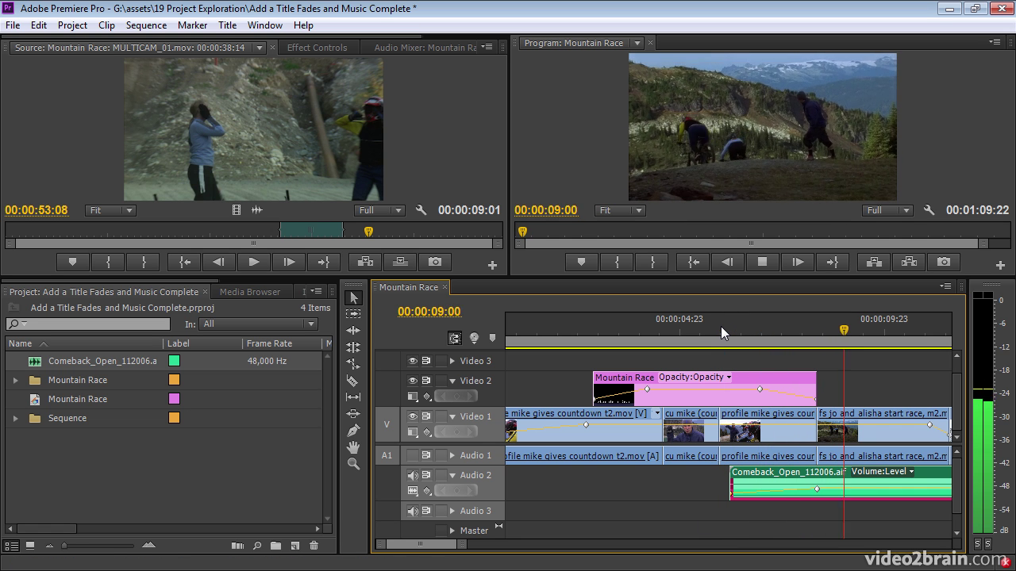
key("space")
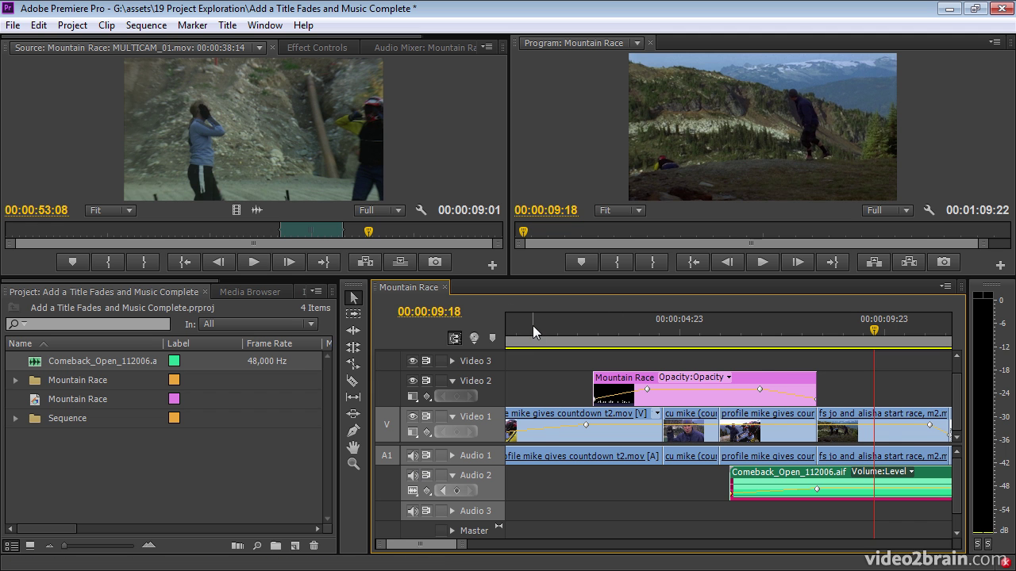
left_click_drag(532, 325, 491, 321)
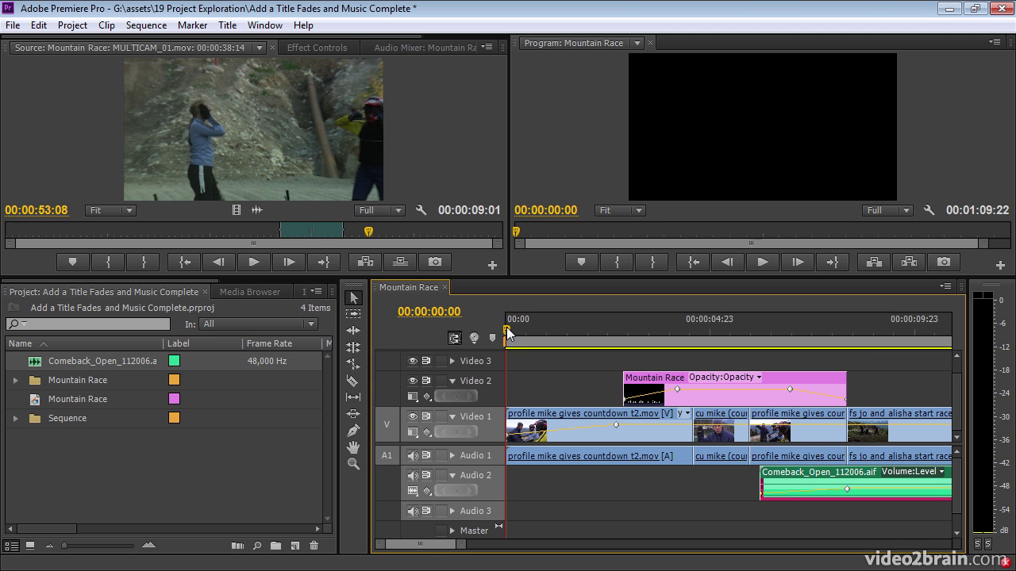
key("grave")
Preview the music entry, then set the Comeback clip's Audio Gain to -20 dB.
key("space")
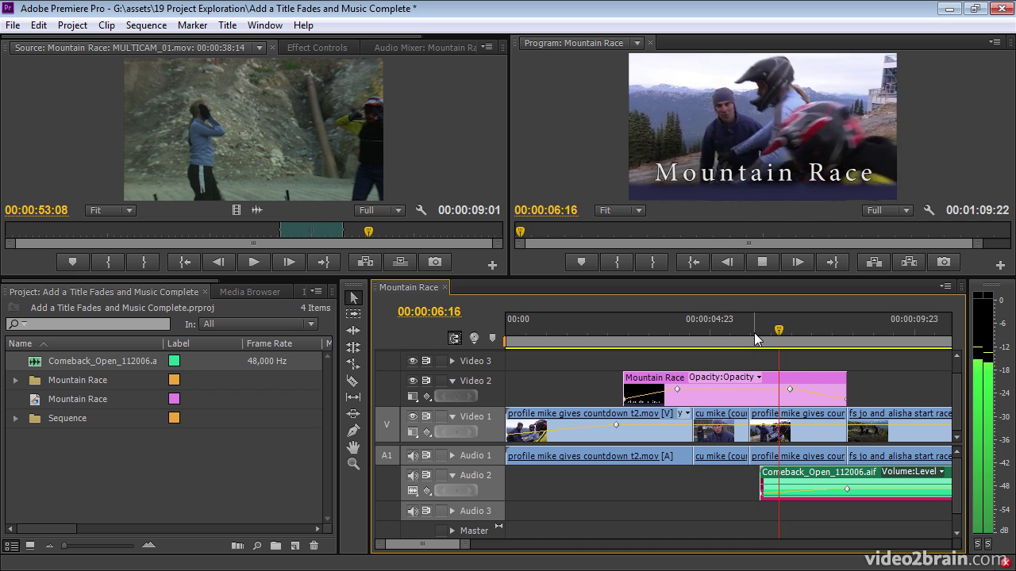
key("space")
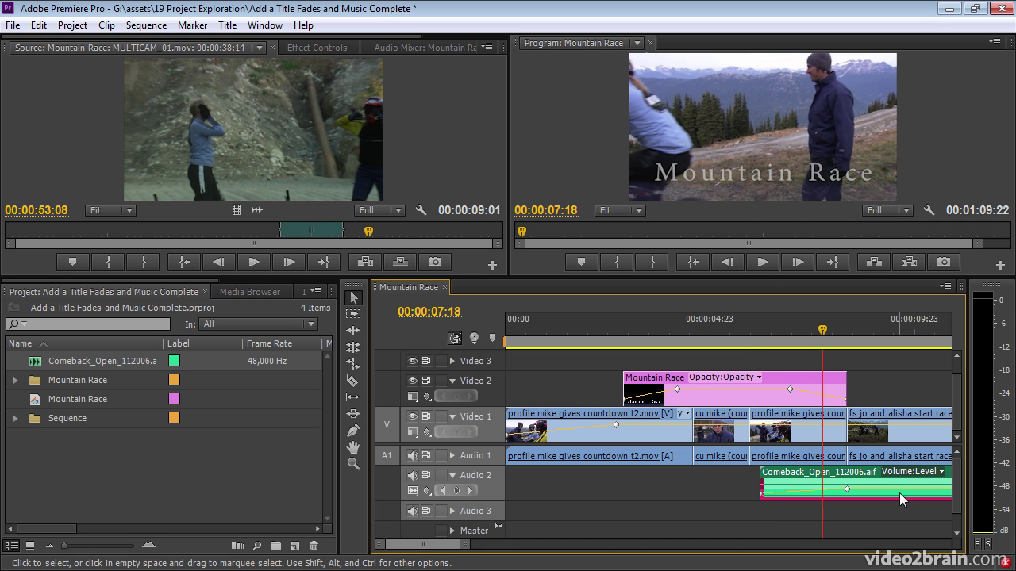
right_click(899, 493)
mouse_move(860, 347)
left_click(864, 408)
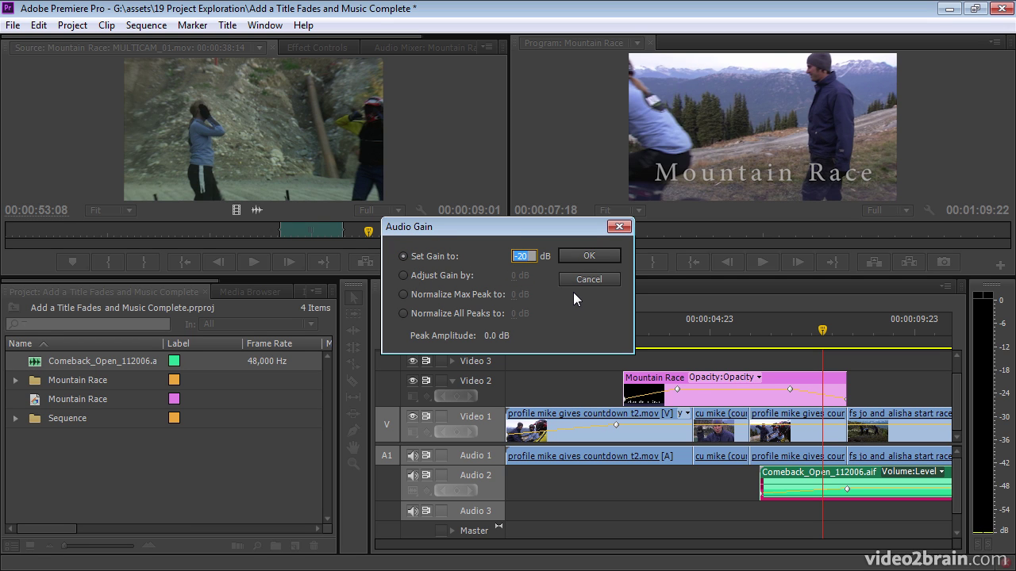
key("Return")
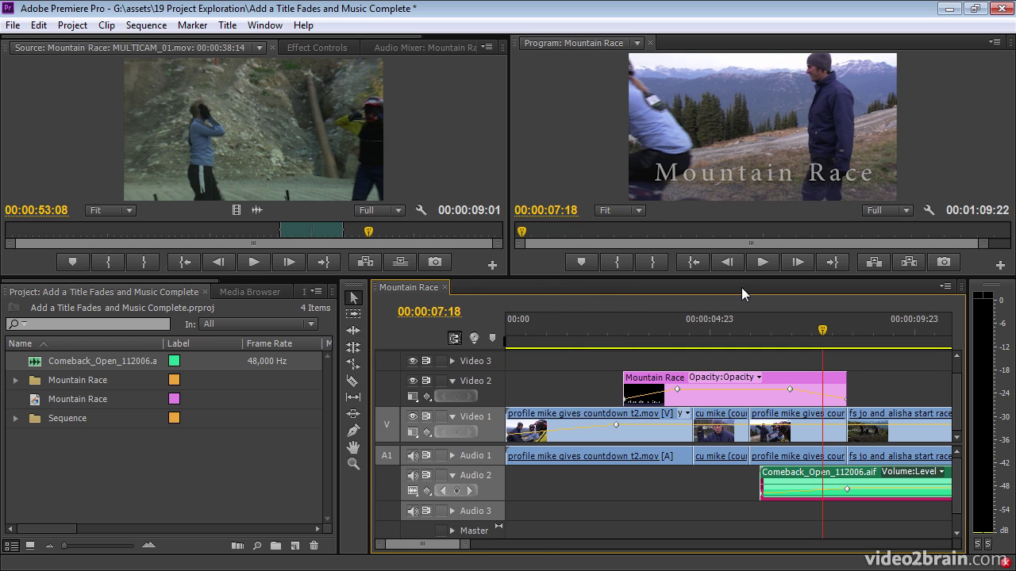
key("minus")
key("minus")
Play the quieter music from 00:00:17:09, then zoom out and scrub near the sequence end.
left_click(684, 322)
key("space")
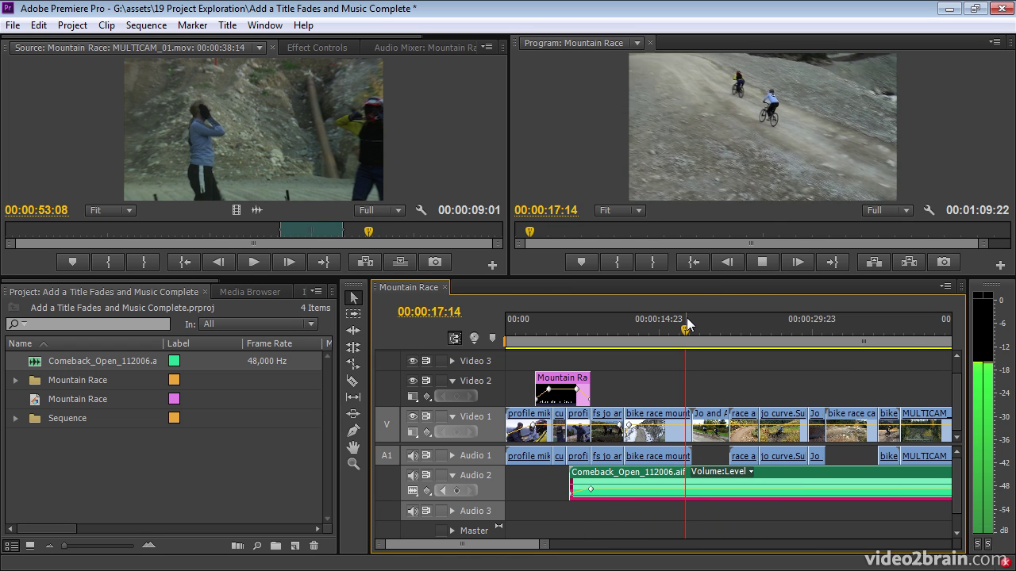
key("space")
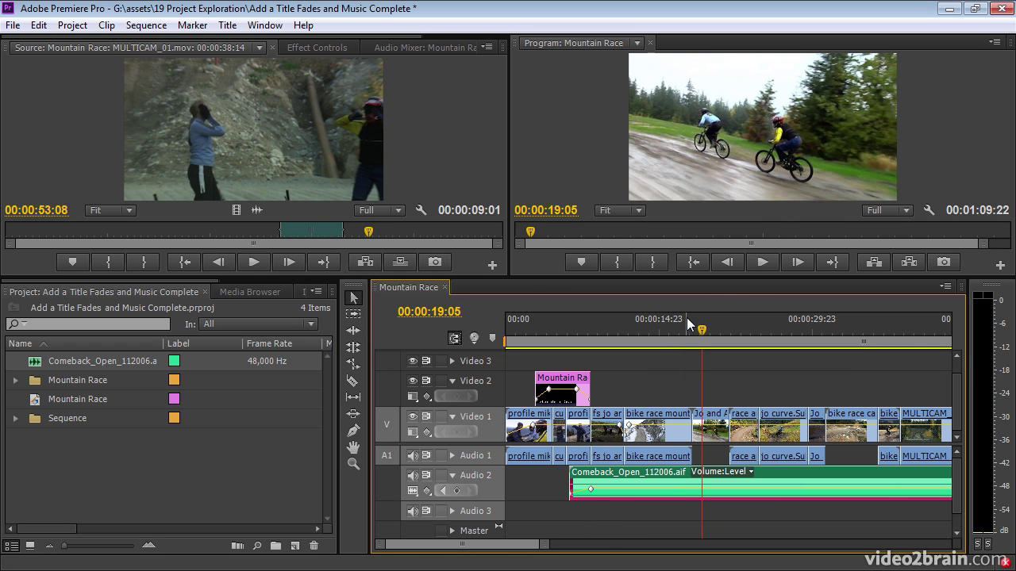
key("minus")
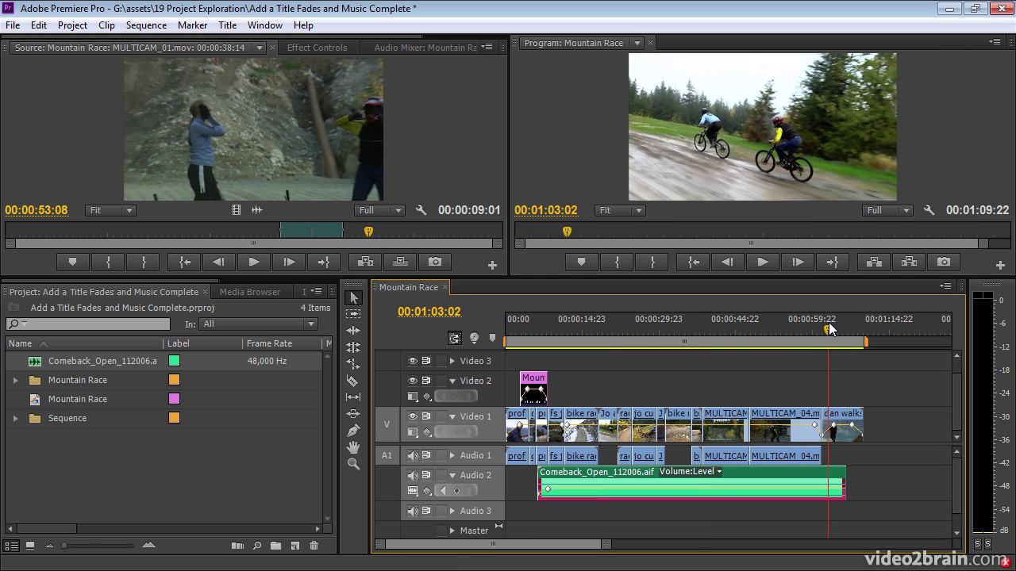
mouse_move(828, 323)
left_mouse_down()
mouse_move(851, 325)
mouse_move(830, 331)
left_mouse_up()
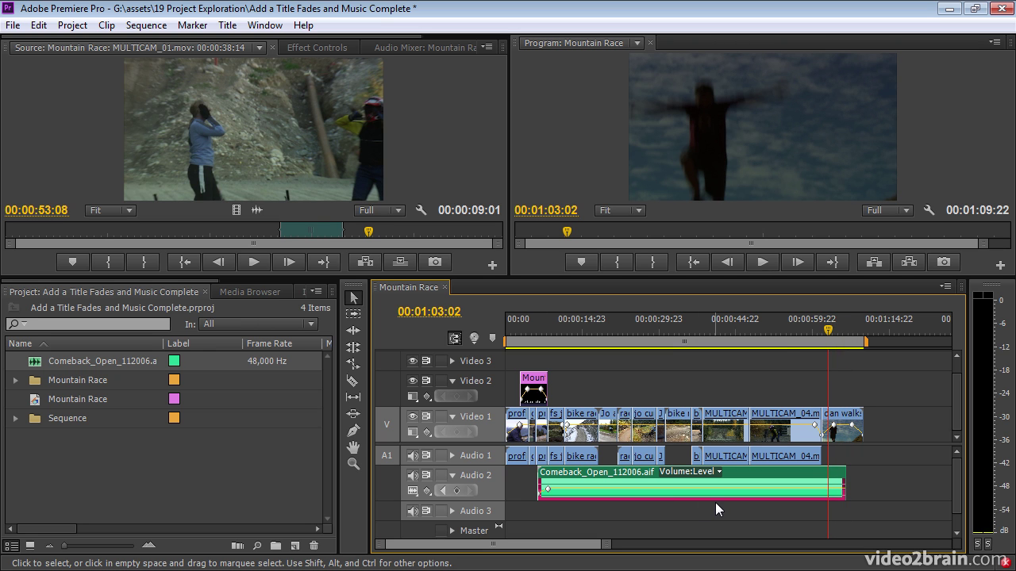
Make the Audio 2 track taller and play the ending from around 00:00:55:16.
left_click_drag(489, 498, 489, 519)
left_click(800, 331)
left_click_drag(799, 331, 790, 333)
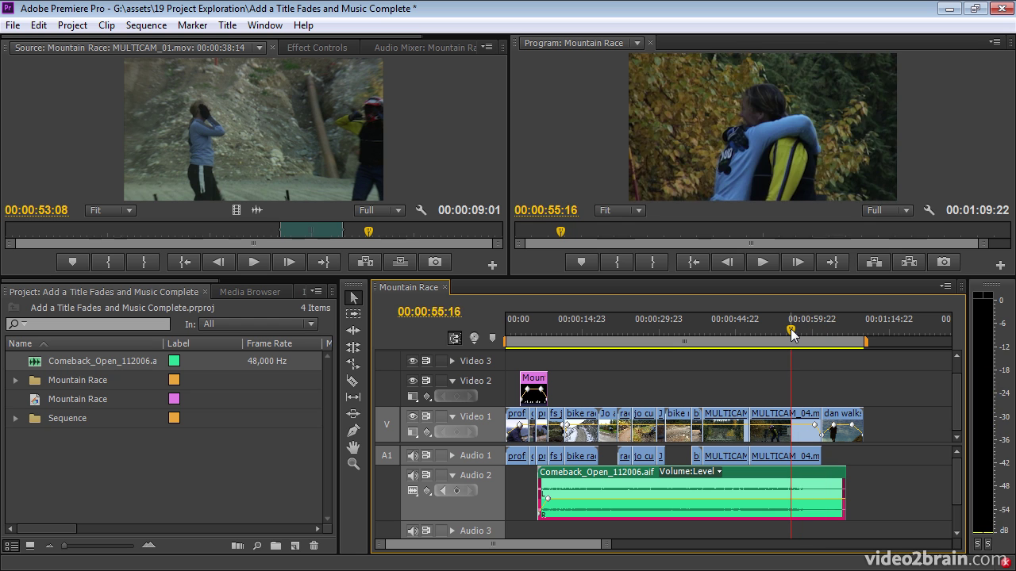
key("space")
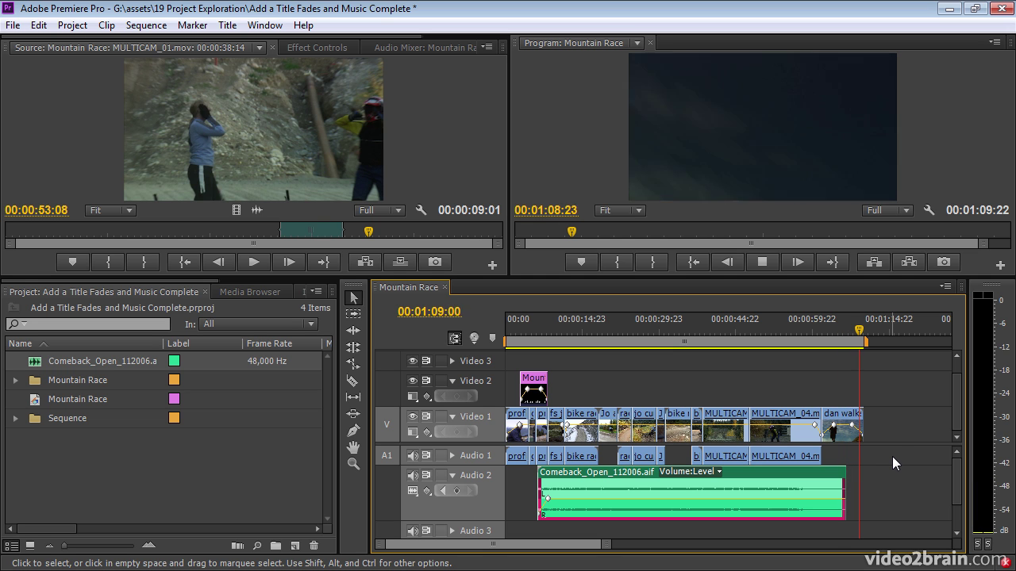
left_click(788, 337)
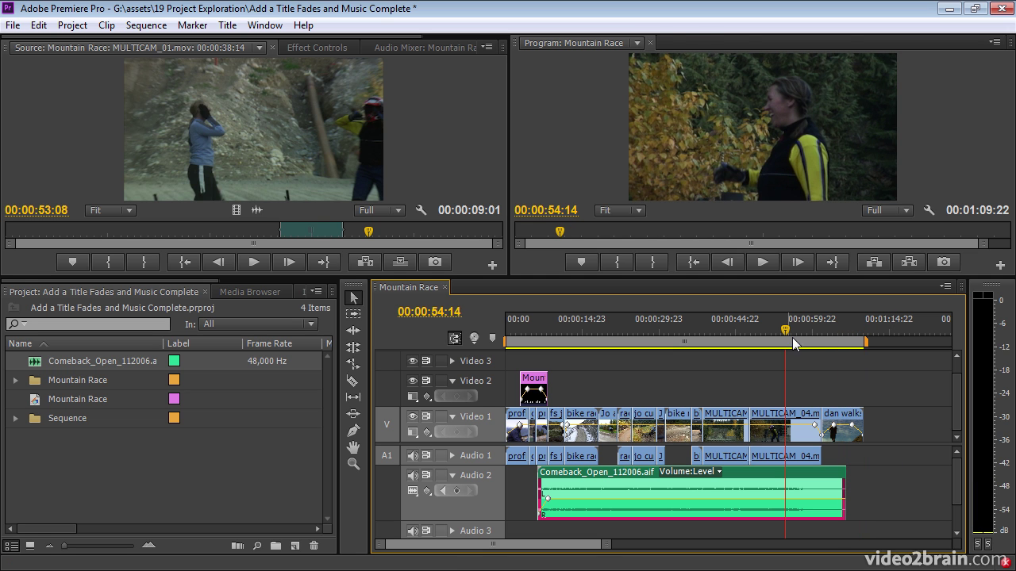